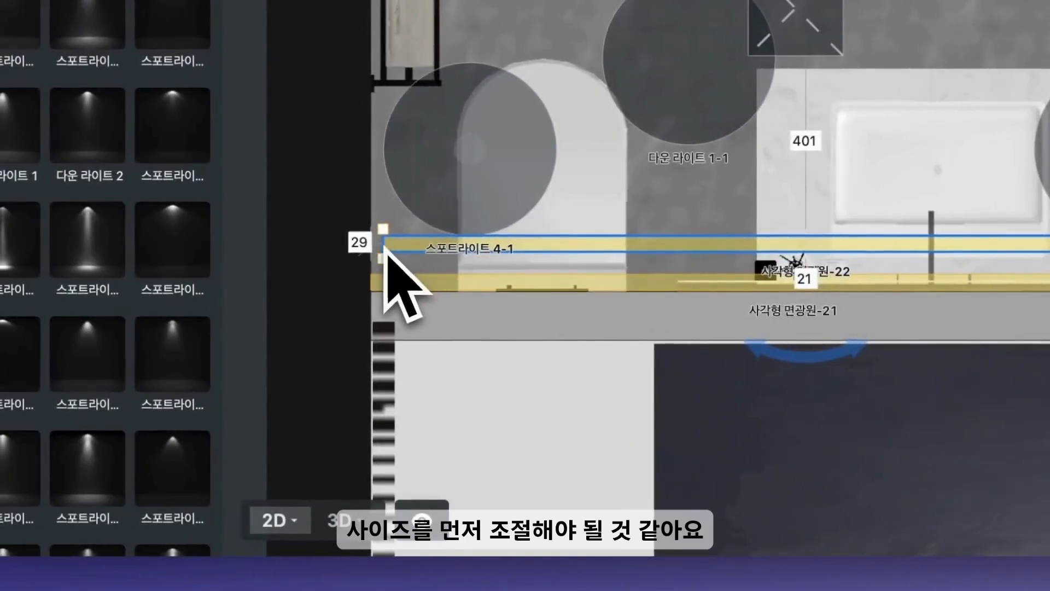
Shorten the copied rectangular area light in the plan to roughly the mirror's width, about 1186 mm
left_click_drag(358, 246, 520, 268)
left_click_drag(688, 255, 685, 255)
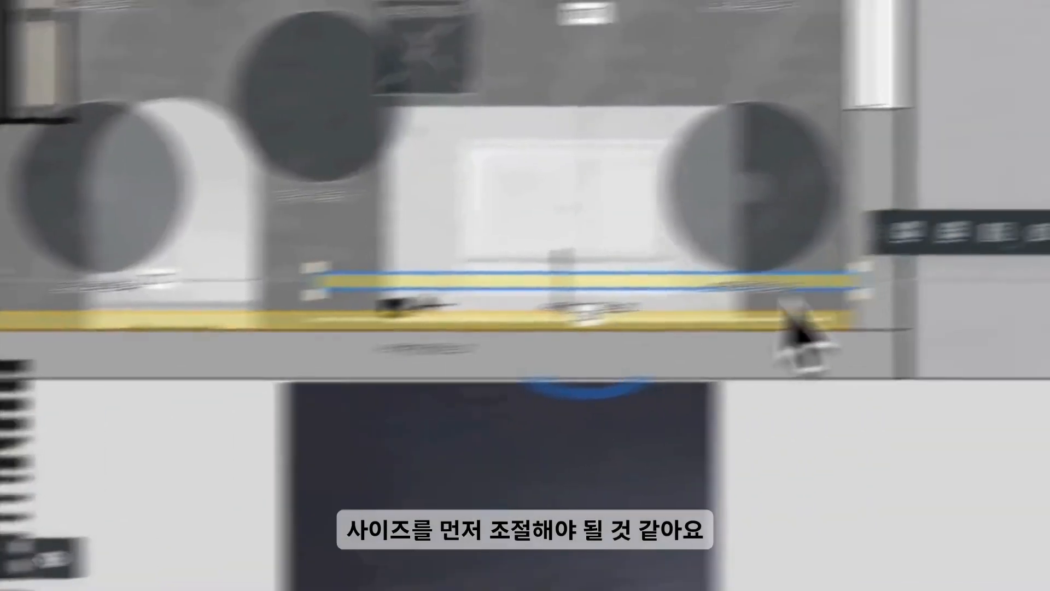
left_click_drag(652, 318, 629, 320)
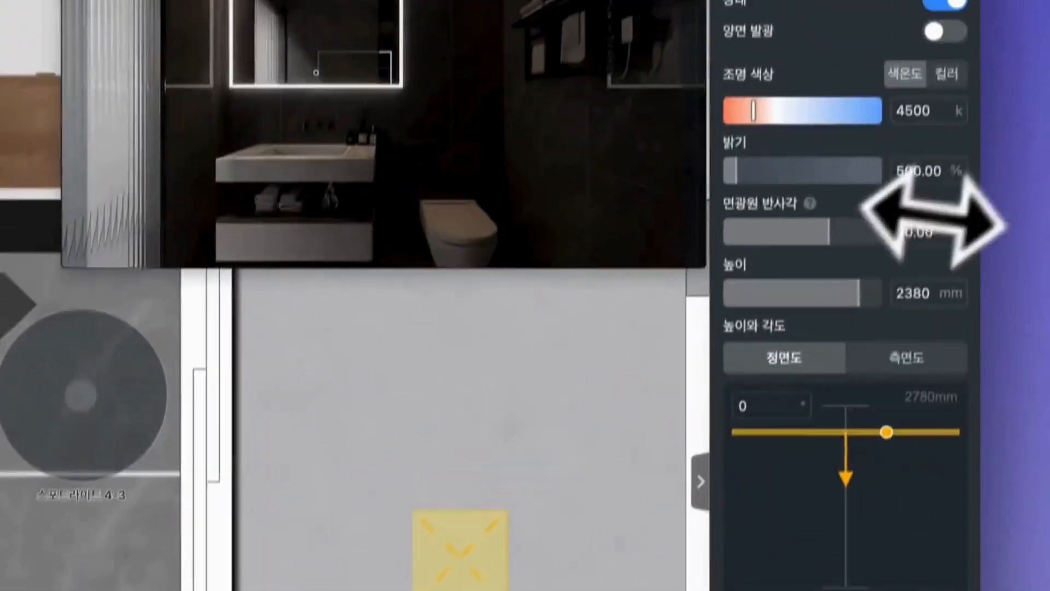
left_click_drag(858, 309, 849, 309)
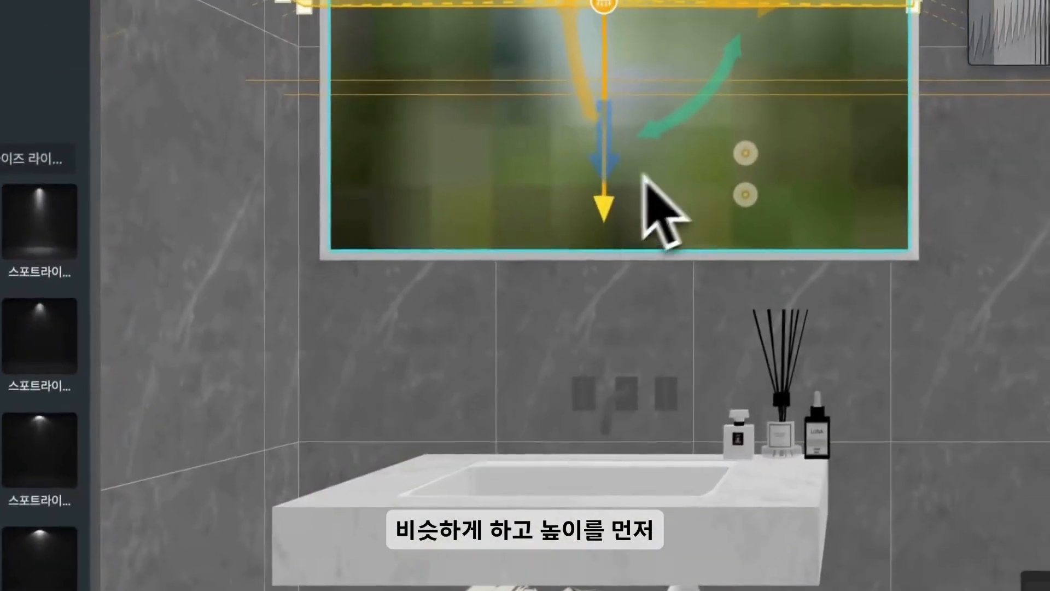
Place the area light just beneath the mirror at a height of 1152 mm and check it from the saved front camera view
left_click_drag(599, 177, 603, 437)
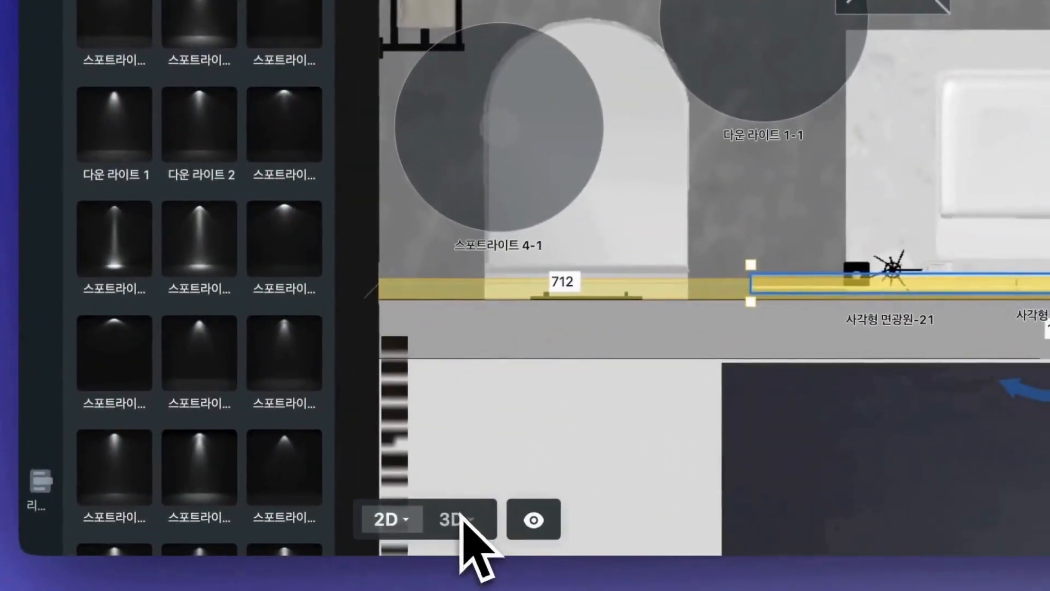
left_click(389, 572)
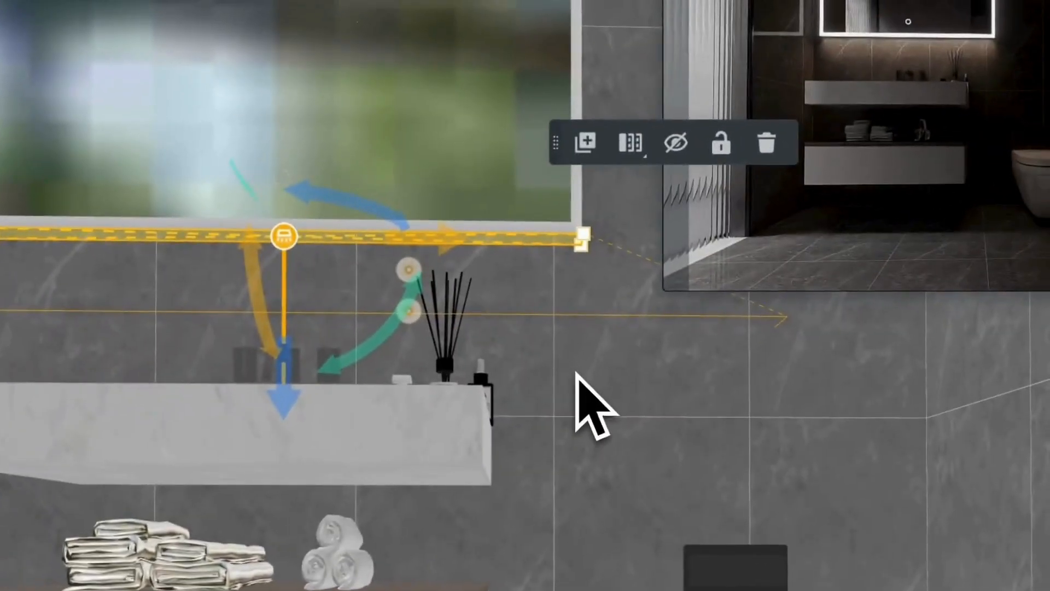
left_click(796, 154)
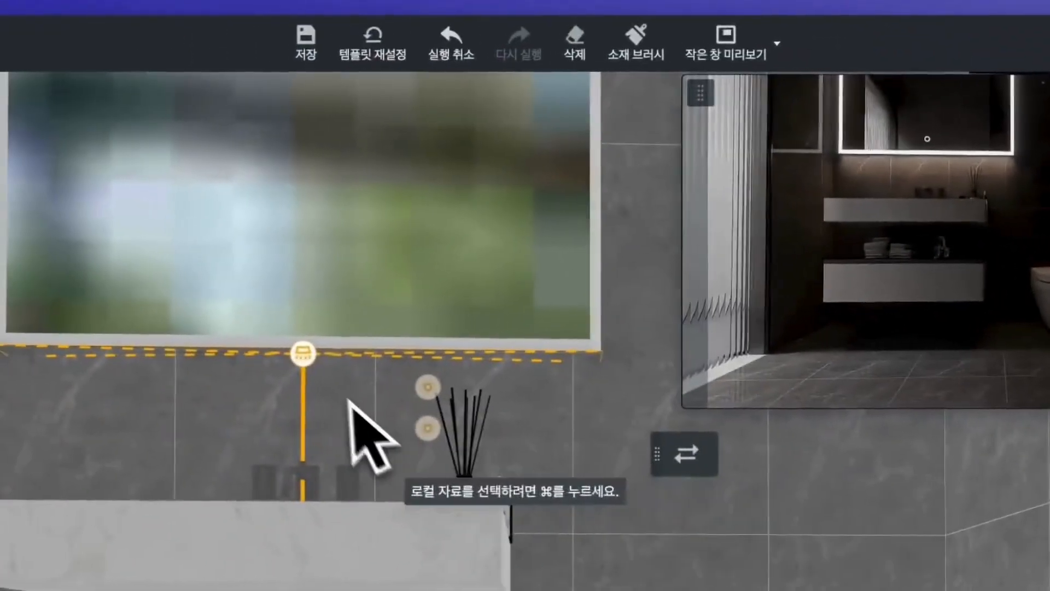
left_click(284, 237)
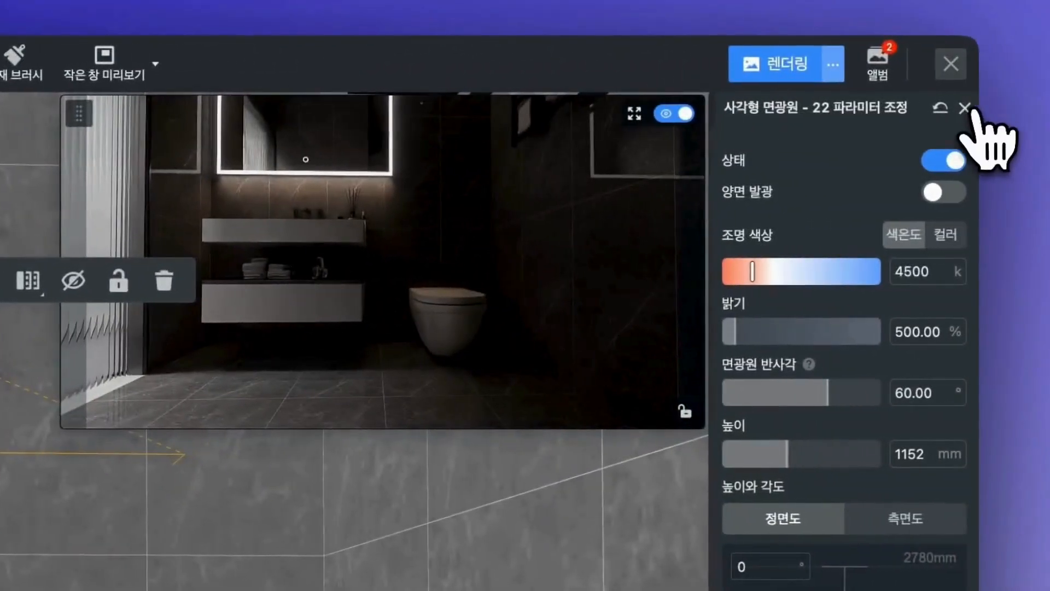
left_click(961, 106)
left_click(846, 106)
left_click(908, 377)
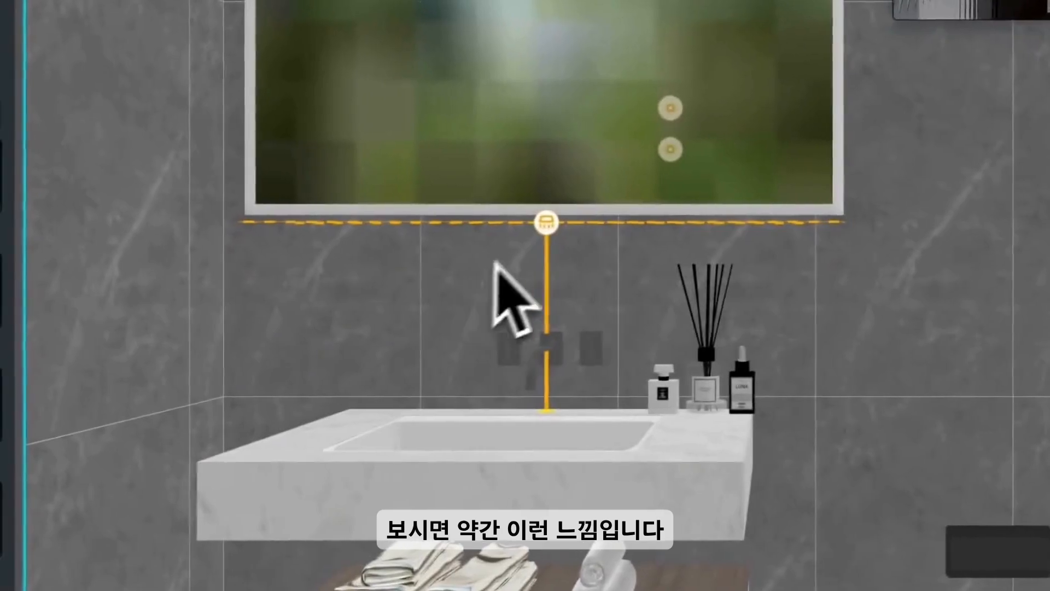
Duplicate the under-mirror area light in the plan and shorten the copy to the washbasin's width, about 815 mm
left_click(545, 222)
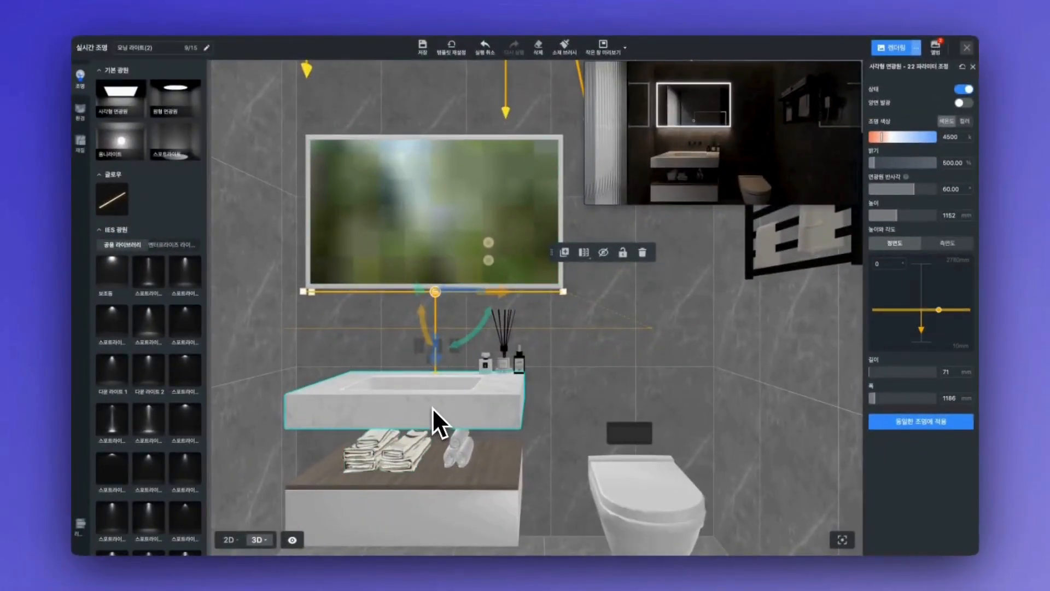
mouse_move(227, 542)
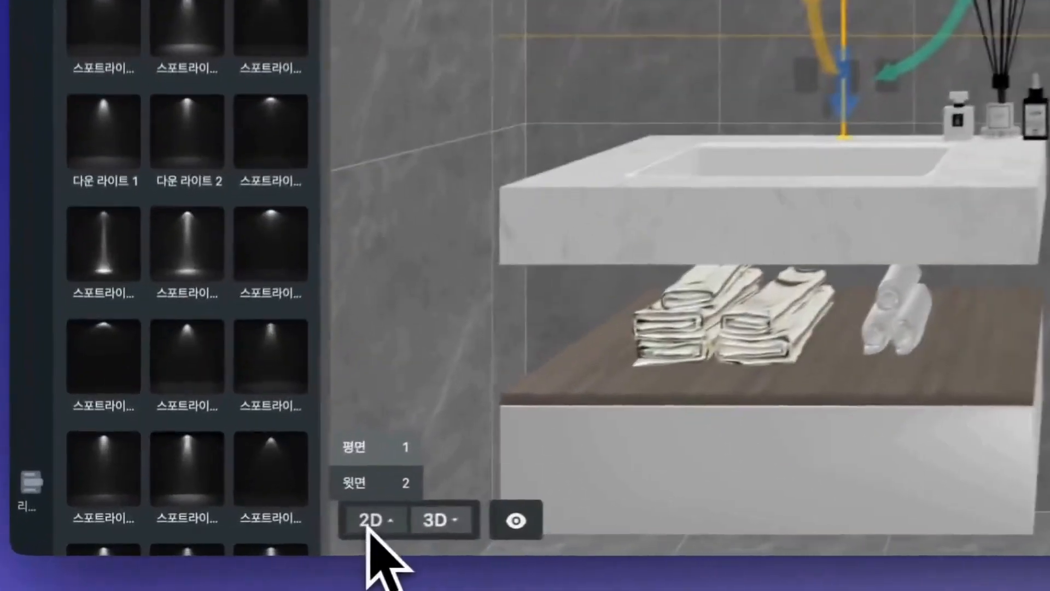
left_click(369, 522)
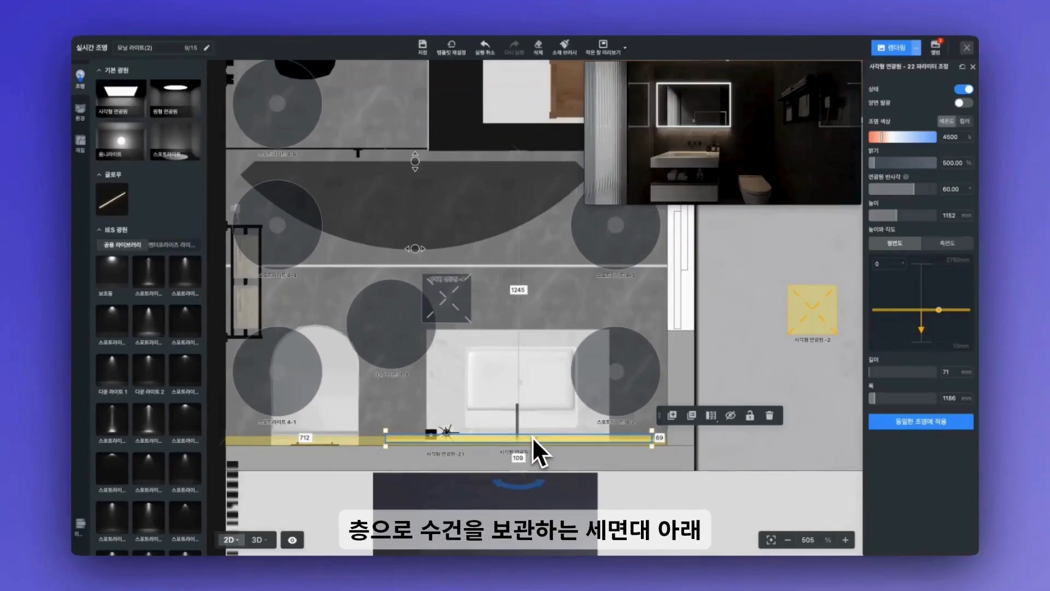
left_click(671, 416)
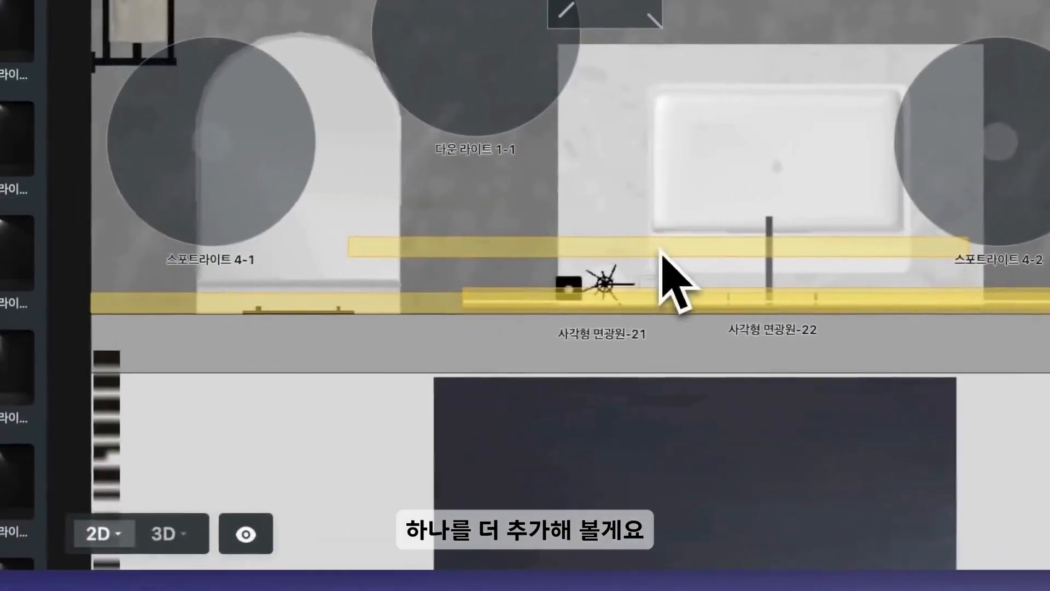
left_click(268, 249)
left_click_drag(352, 264, 563, 257)
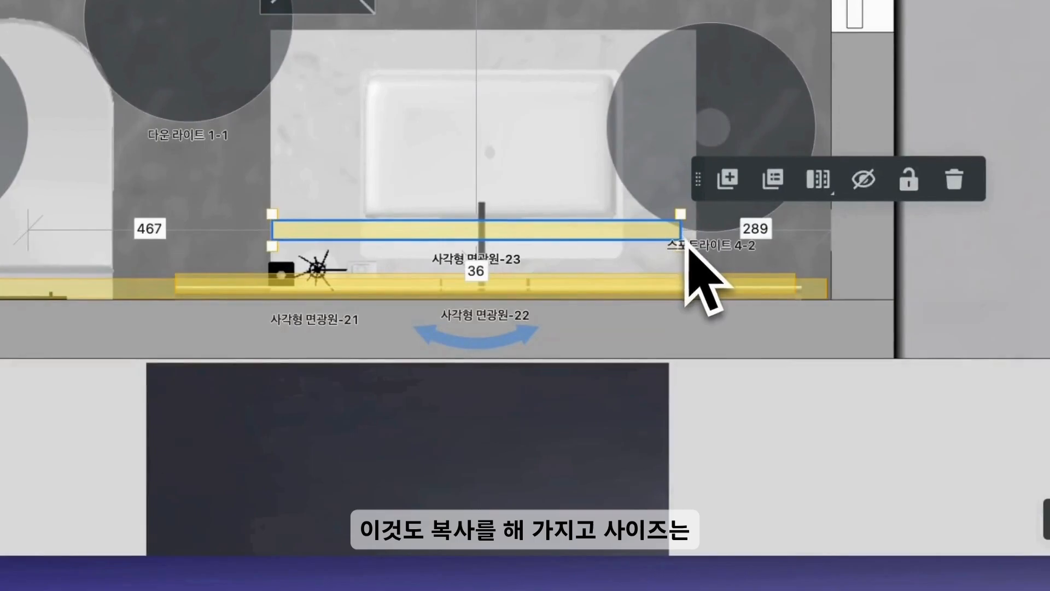
left_click_drag(687, 215, 697, 215)
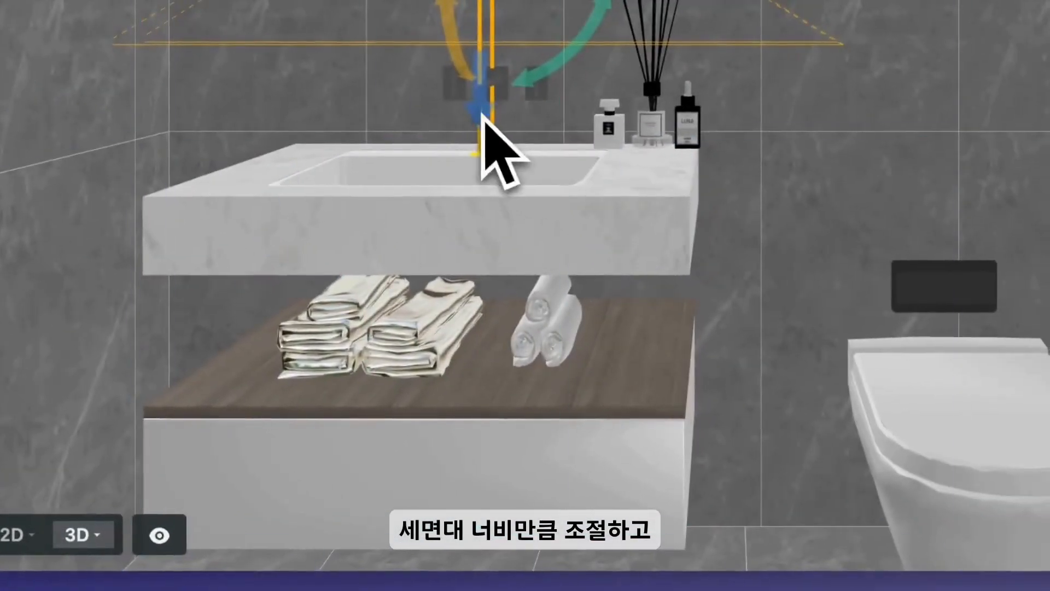
Lower the copied light to 563 mm beneath the washbasin, enable double-sided emission (양면 발광) and set its area light angle to 50°
left_click_drag(792, 107, 785, 392)
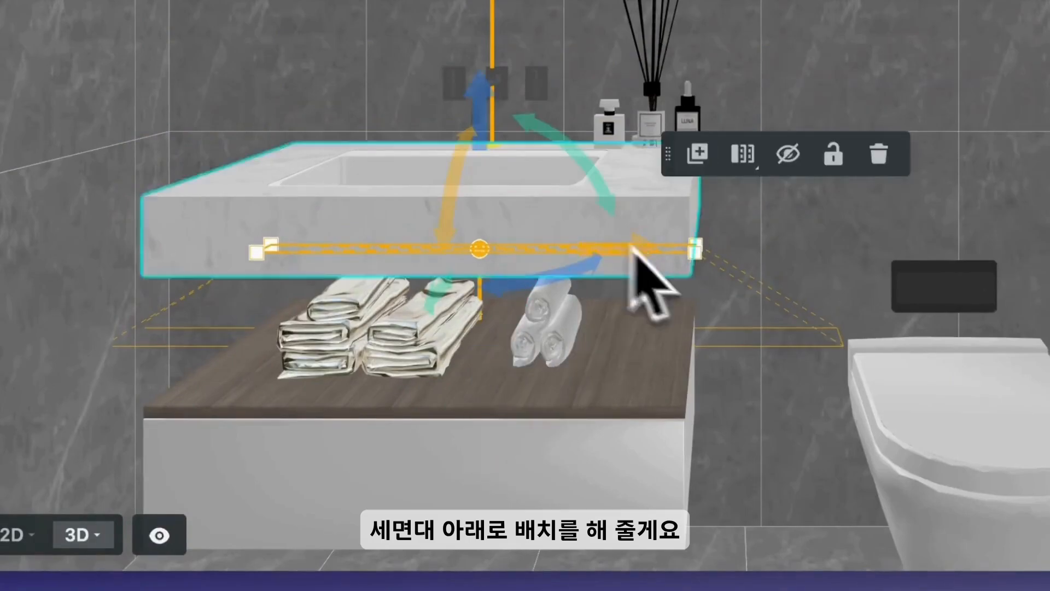
left_click_drag(616, 247, 603, 246)
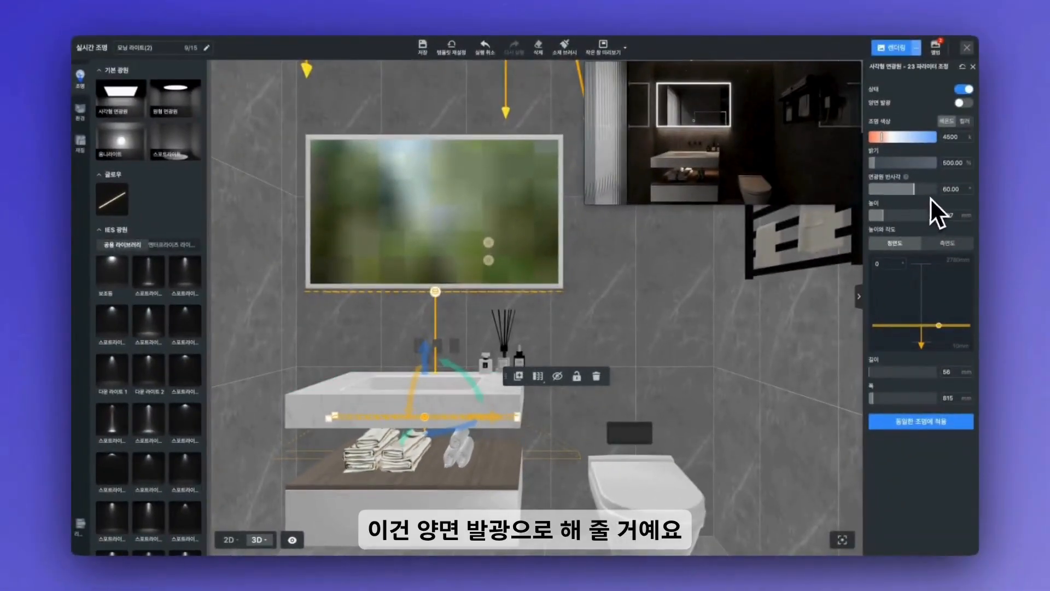
left_click(962, 102)
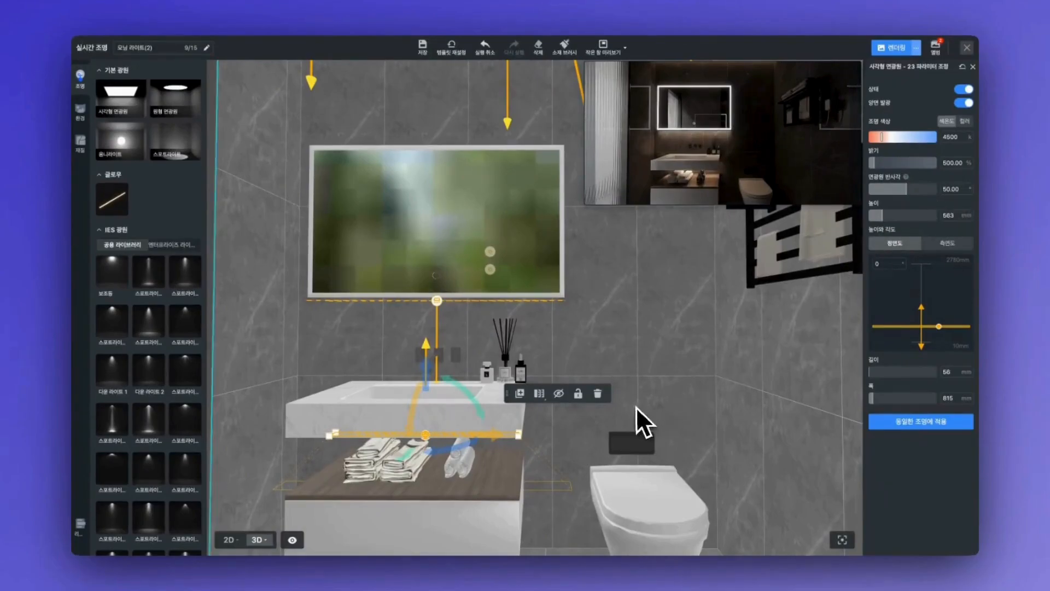
Duplicate the double-sided washbasin light for the space below the vanity cabinet, at a height of 85 mm with a 90° area light angle
left_click(228, 540)
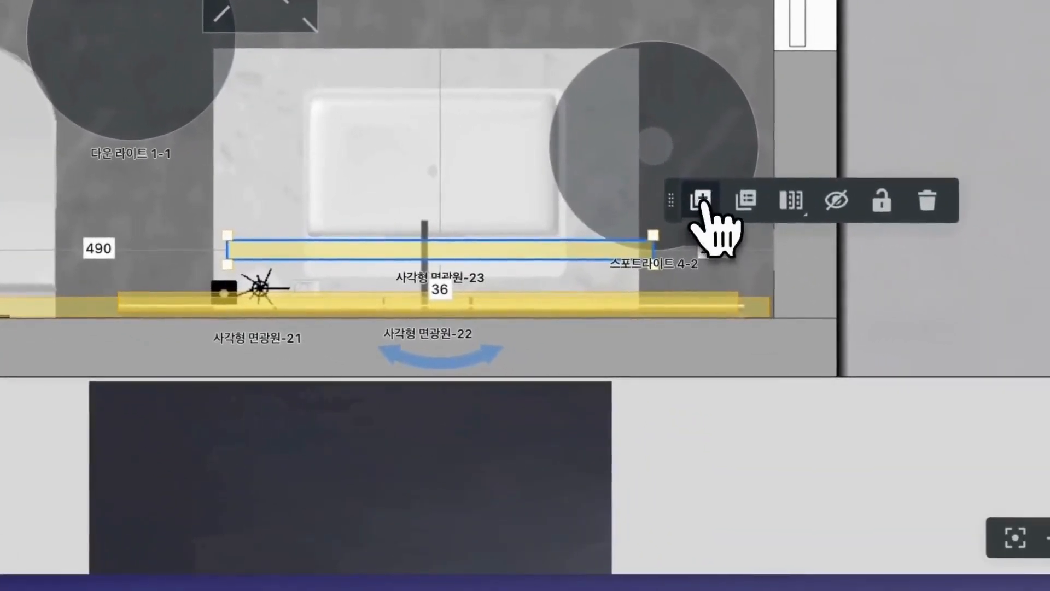
left_click(703, 214)
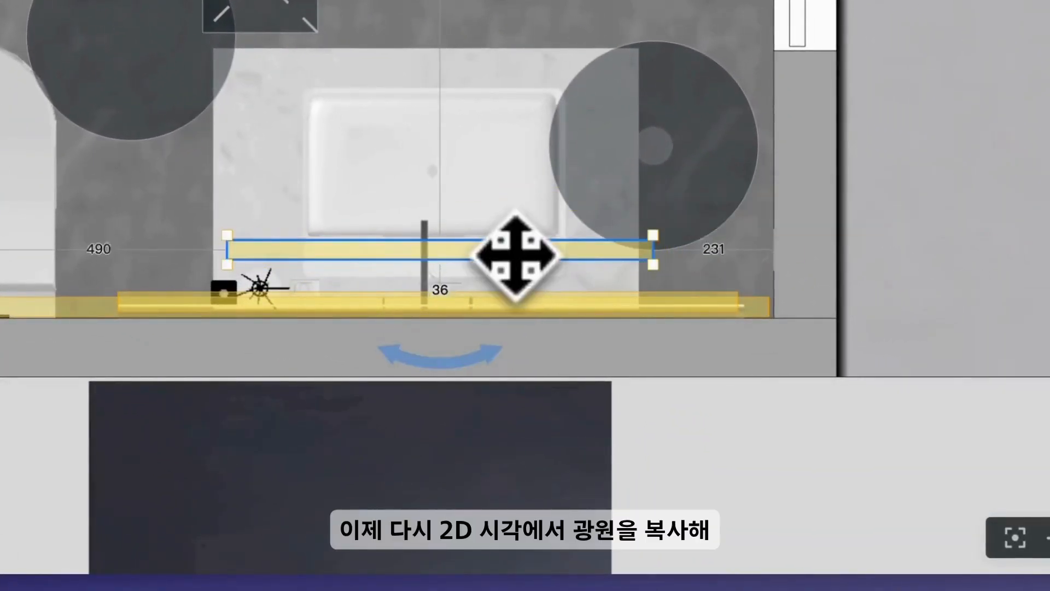
left_click_drag(510, 253, 492, 254)
left_click(690, 191)
left_click_drag(427, 252, 394, 246)
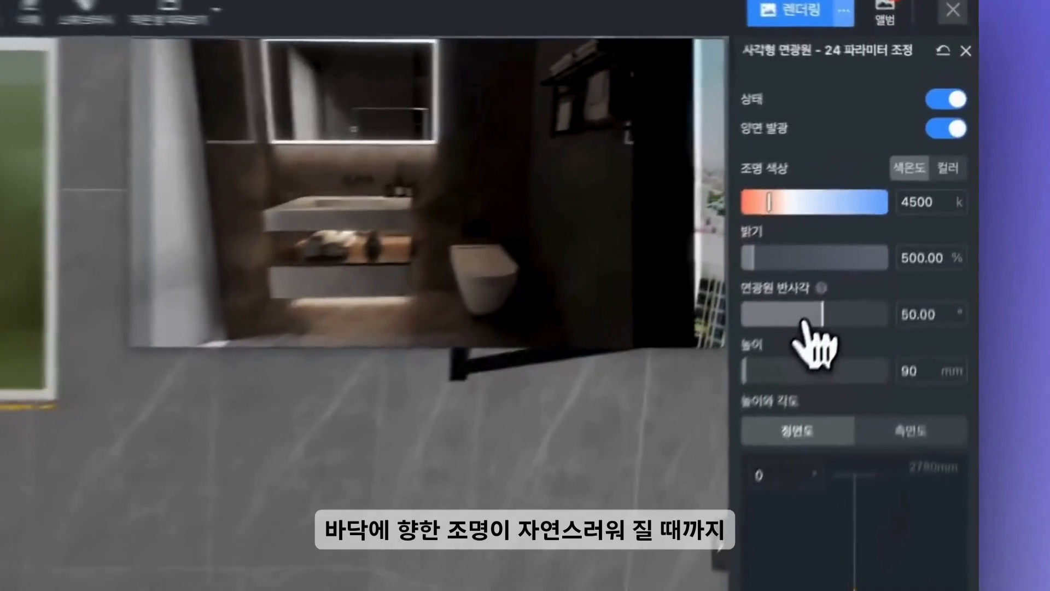
left_click_drag(903, 196, 853, 205)
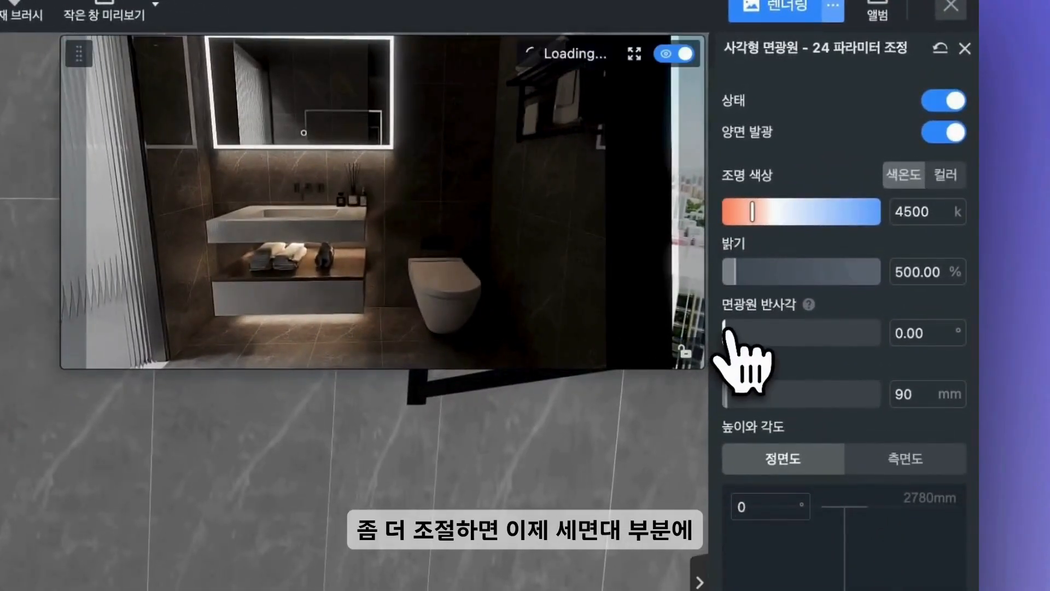
left_click_drag(727, 332, 889, 331)
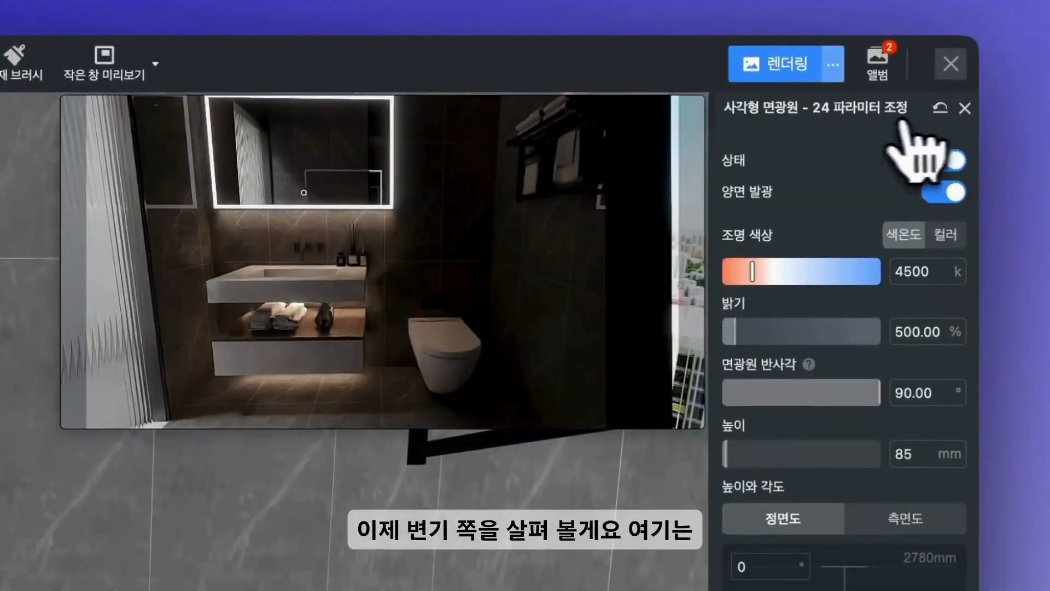
Inspect the toilet corner with the towel rack in 3D and add a basic spotlight (스포트라이트) above the toilet in the plan
left_click(972, 66)
left_click(921, 67)
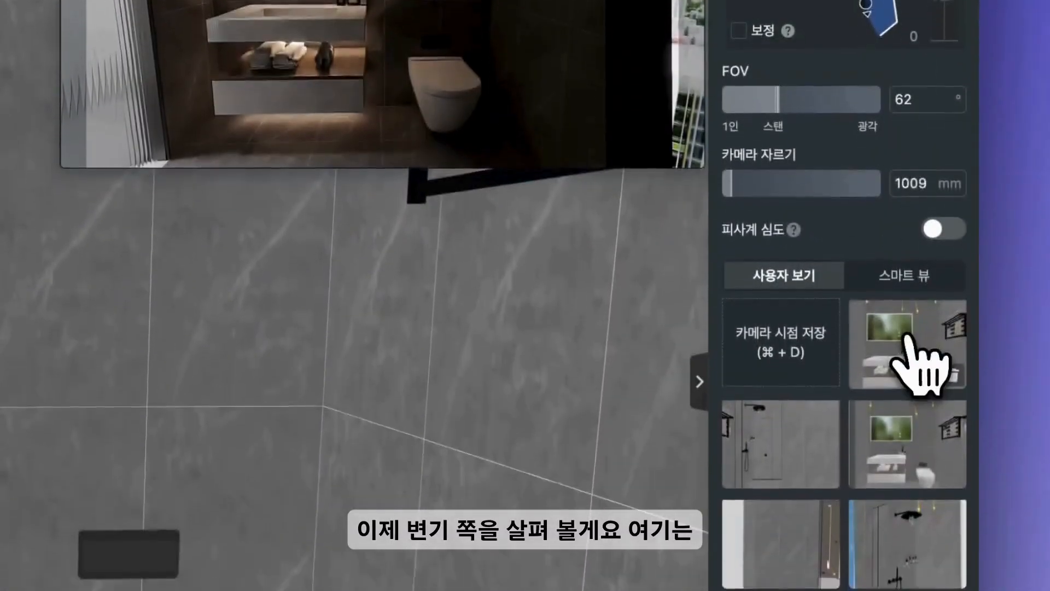
left_click(911, 544)
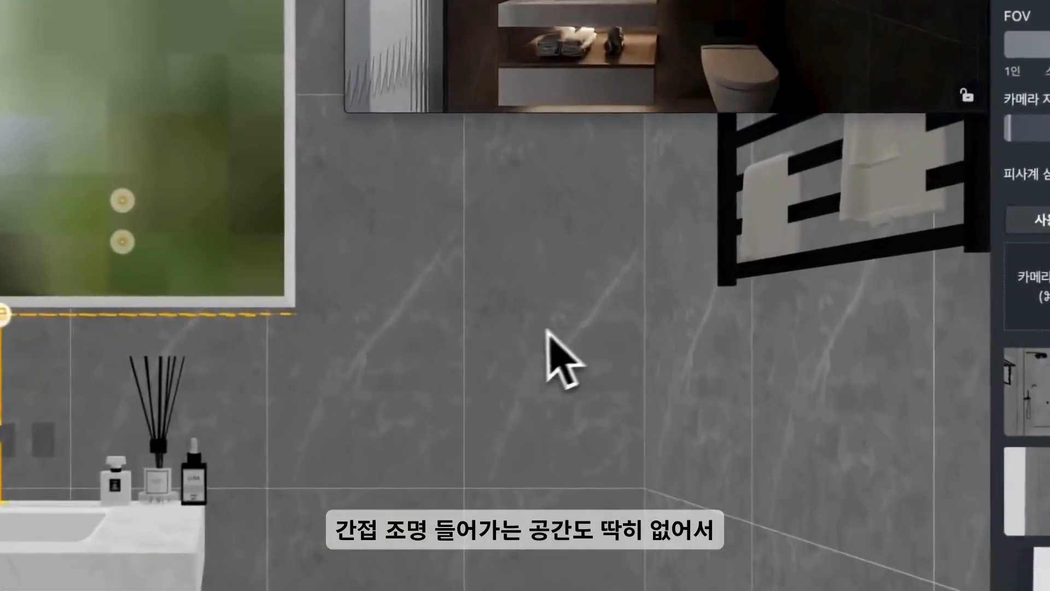
left_click_drag(672, 299, 626, 362)
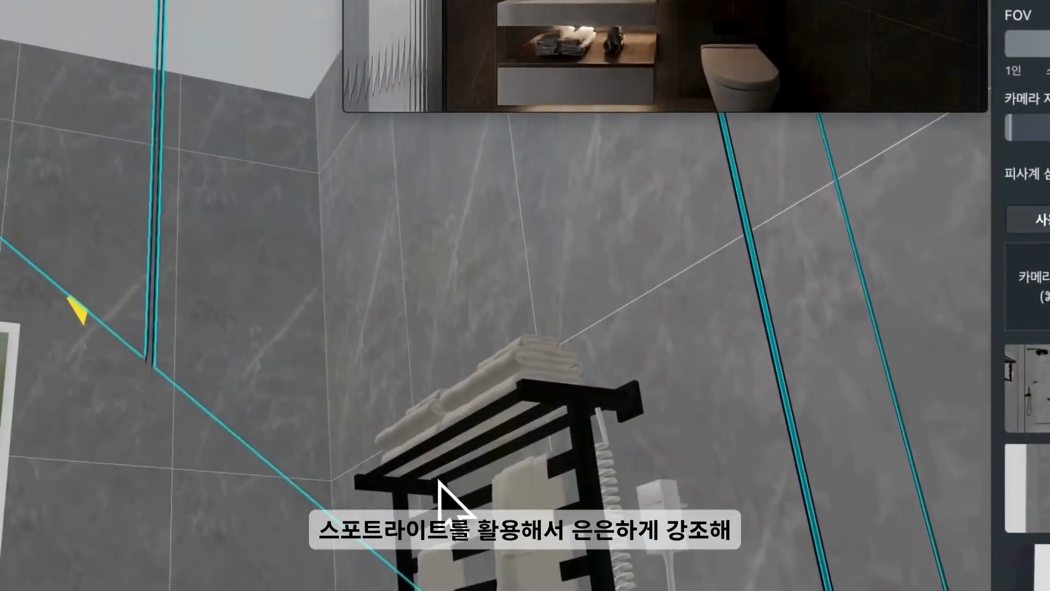
left_click_drag(439, 480, 441, 494)
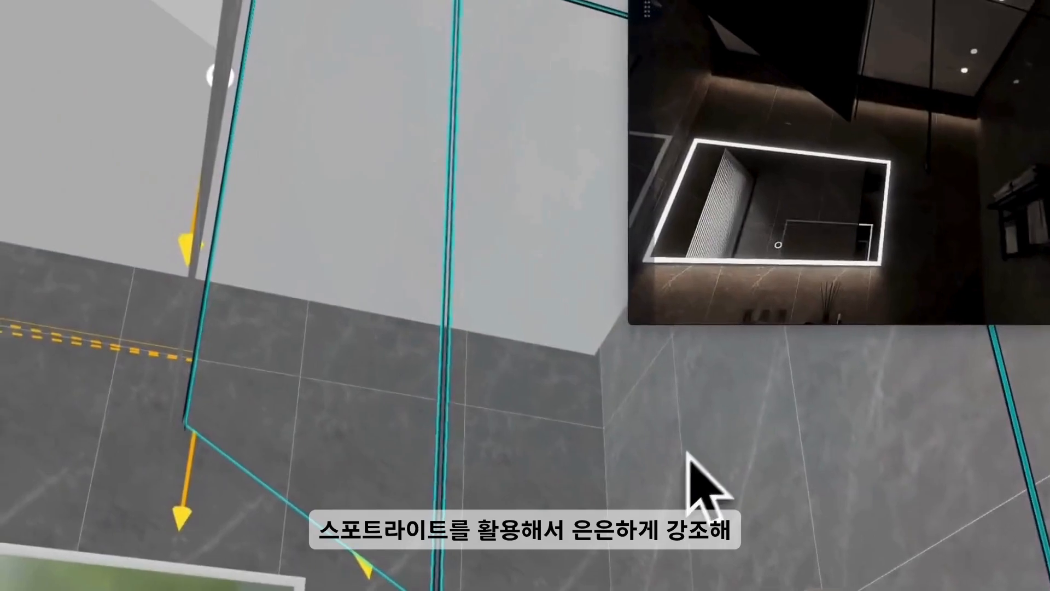
left_click_drag(404, 238, 376, 262)
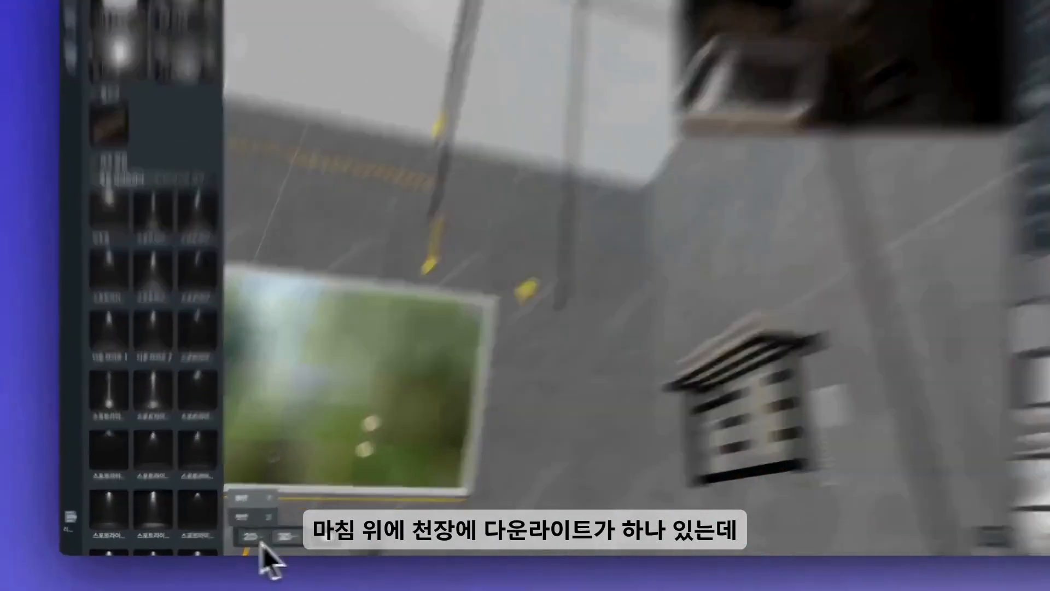
left_click(237, 544)
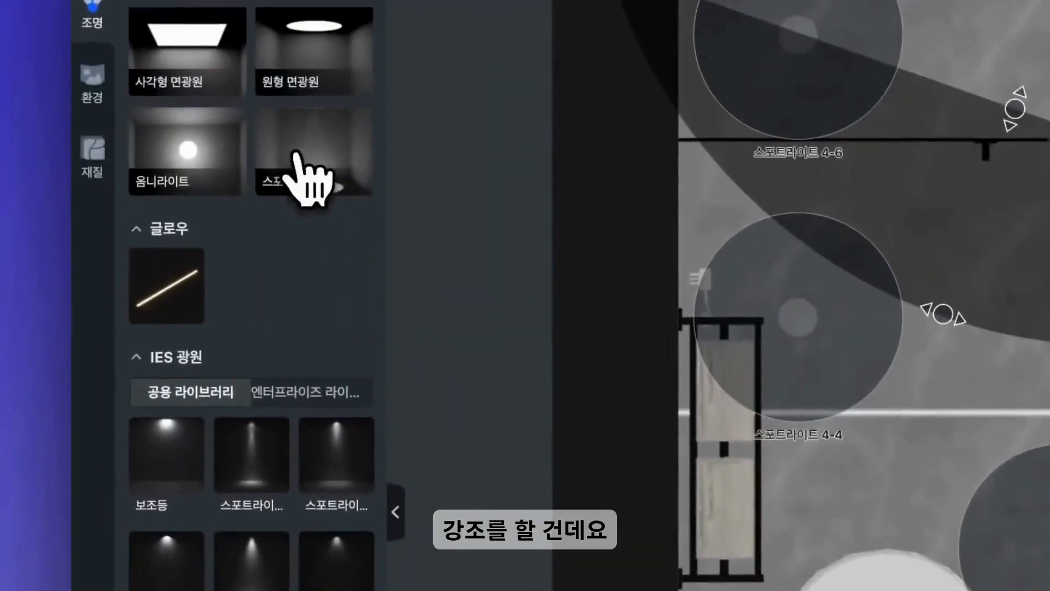
left_click(580, 220)
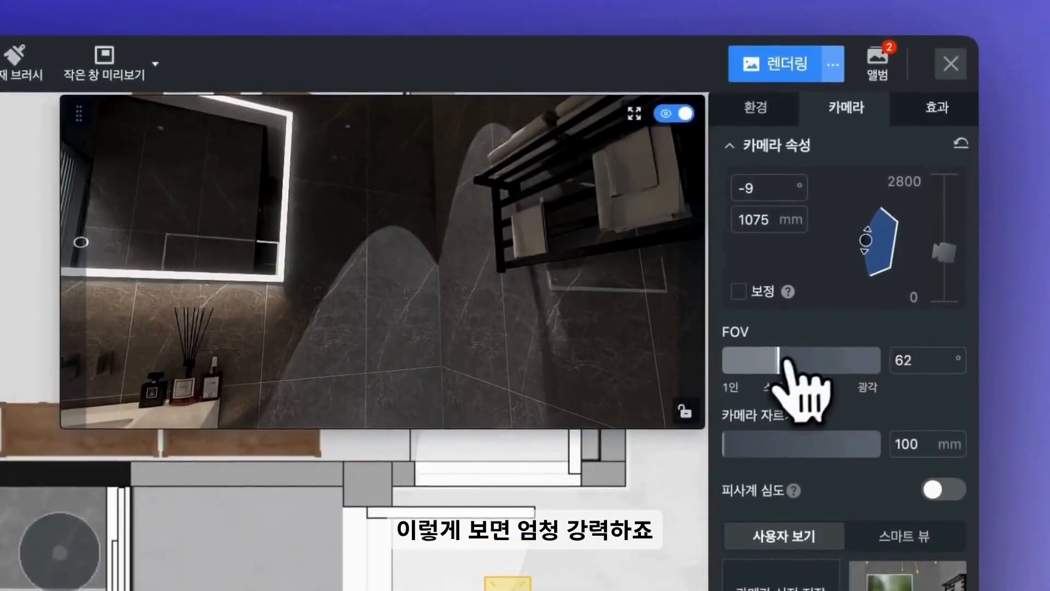
Adjust the direction of the new spotlight above the toilet in the 3D view
left_click_drag(820, 370, 827, 368)
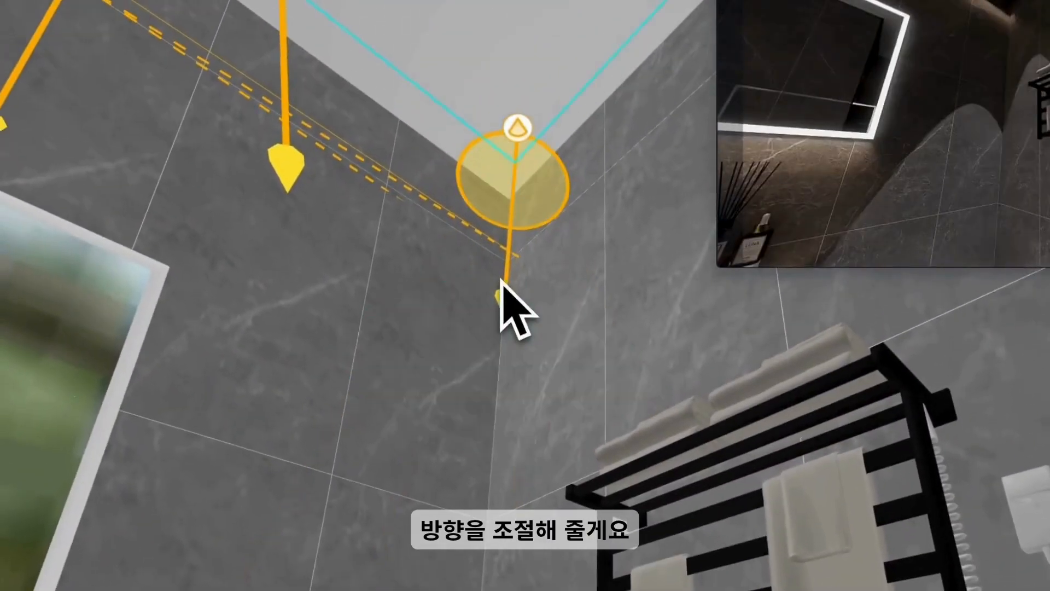
left_click(522, 144)
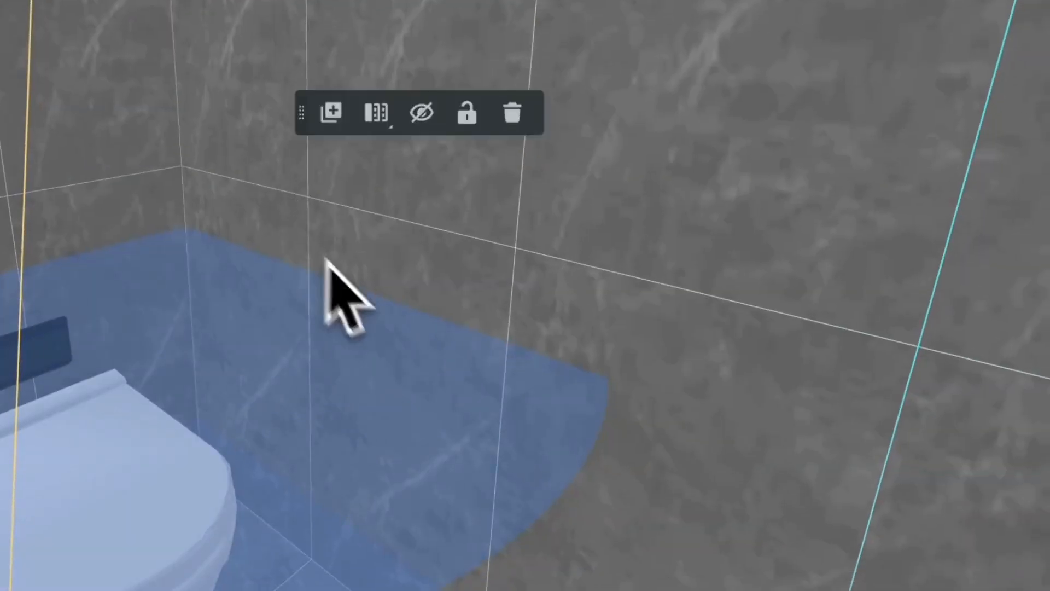
left_click_drag(477, 221, 708, 74)
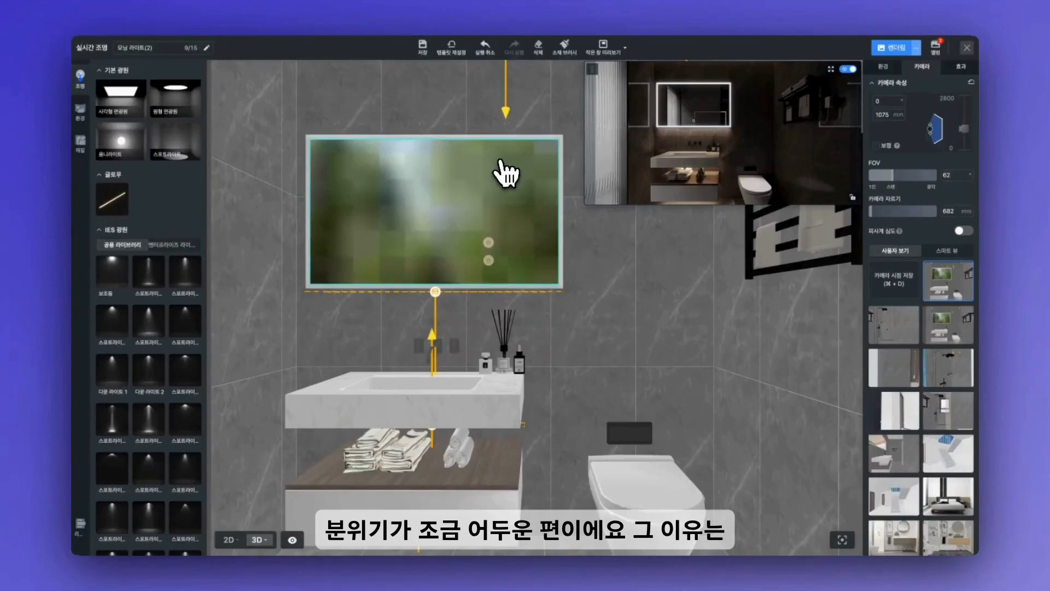
Place a large rectangular area light (사각형 면광원) over the bathroom in the plan to brighten the whole room
mouse_move(243, 531)
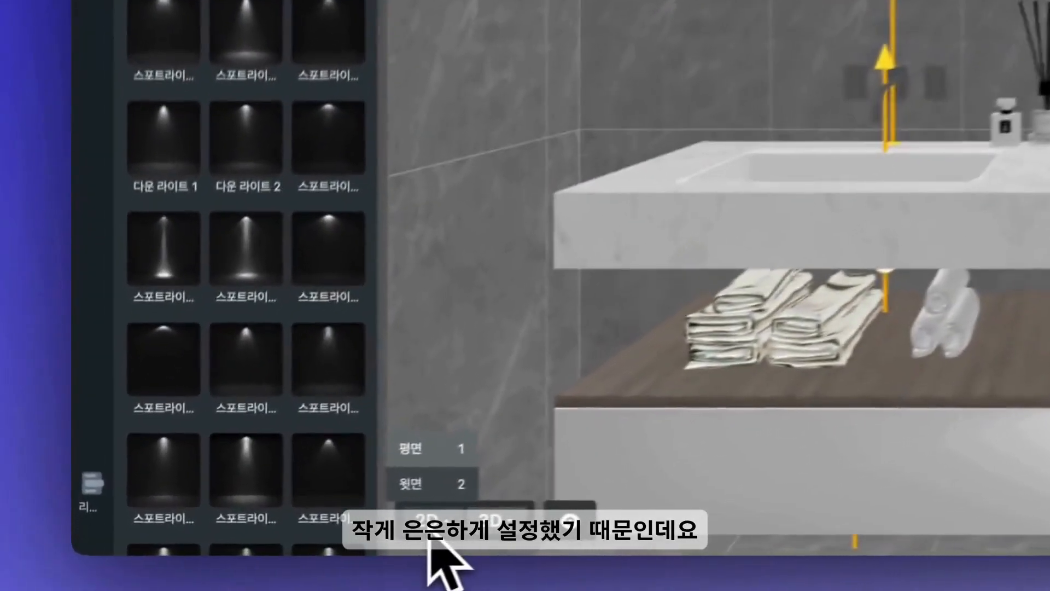
left_click(228, 540)
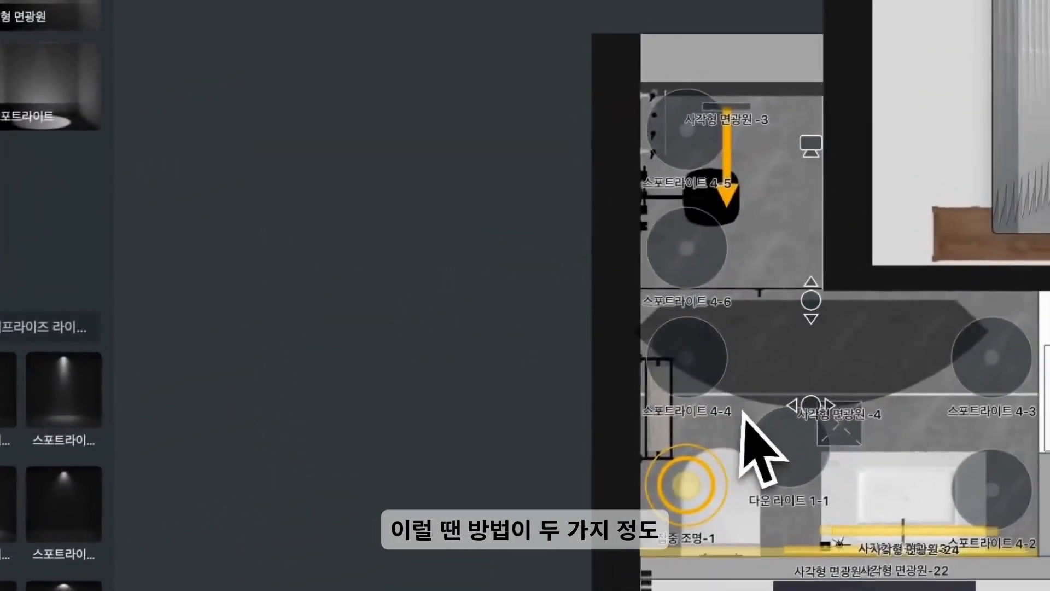
scroll(1018, 323, "up", 3)
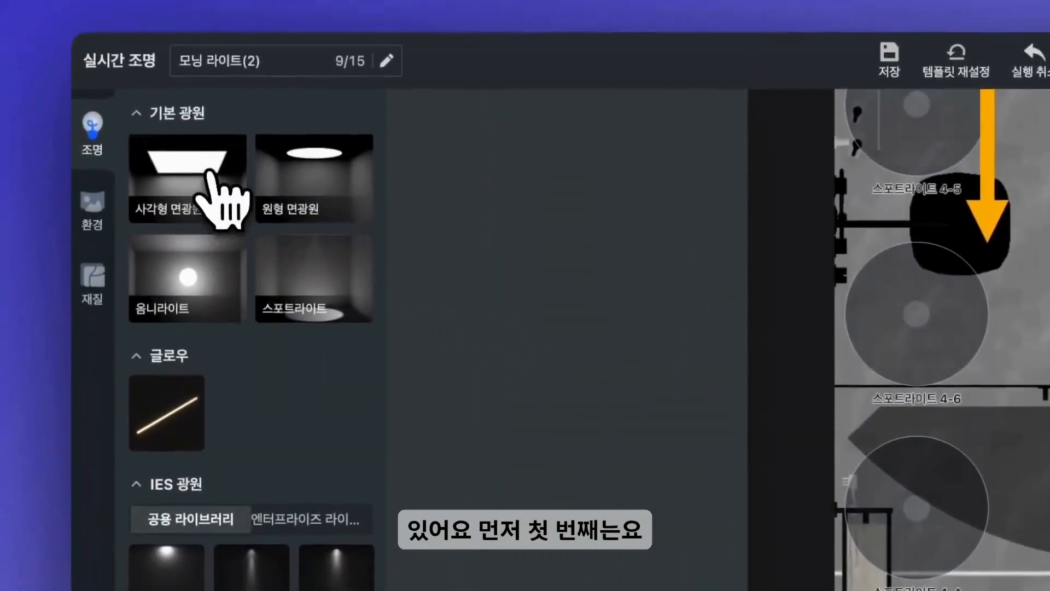
left_click(210, 172)
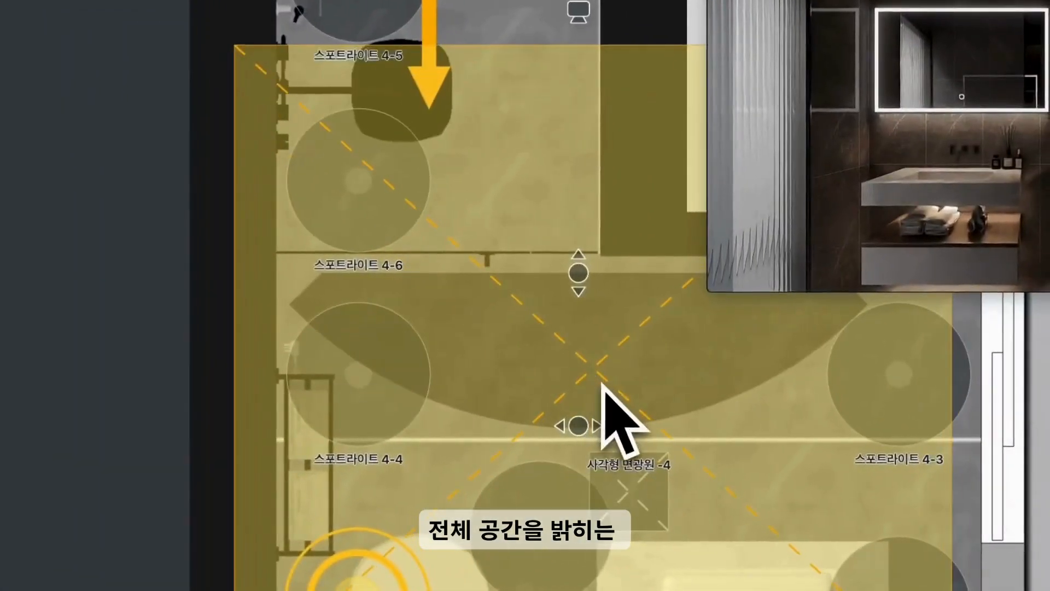
left_click(605, 399)
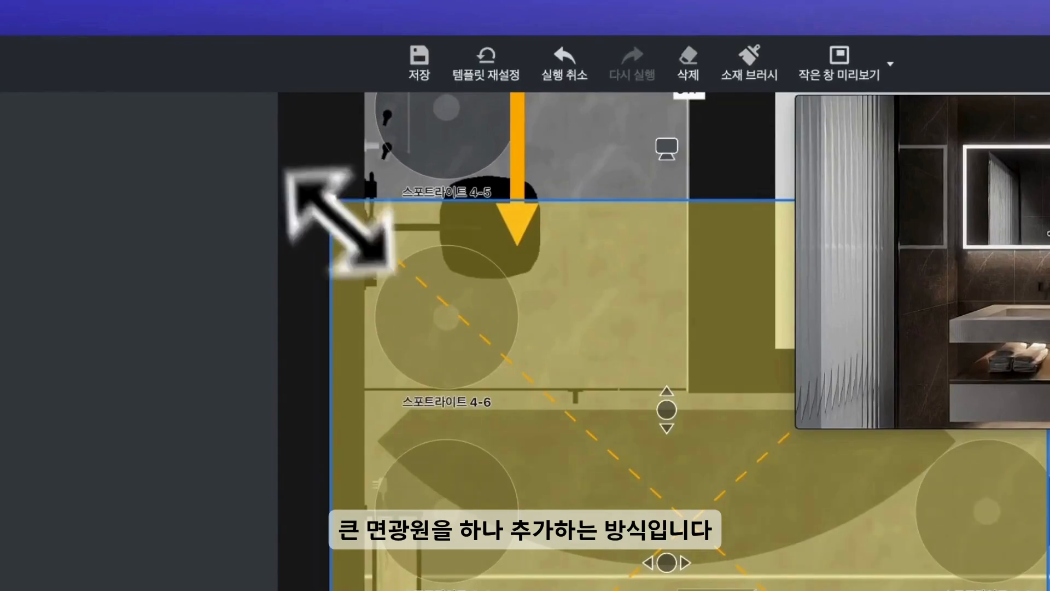
Shrink the large area light so it sits inside the bathroom walls and set its brightness (밝기) to 200%
left_click_drag(328, 198, 389, 384)
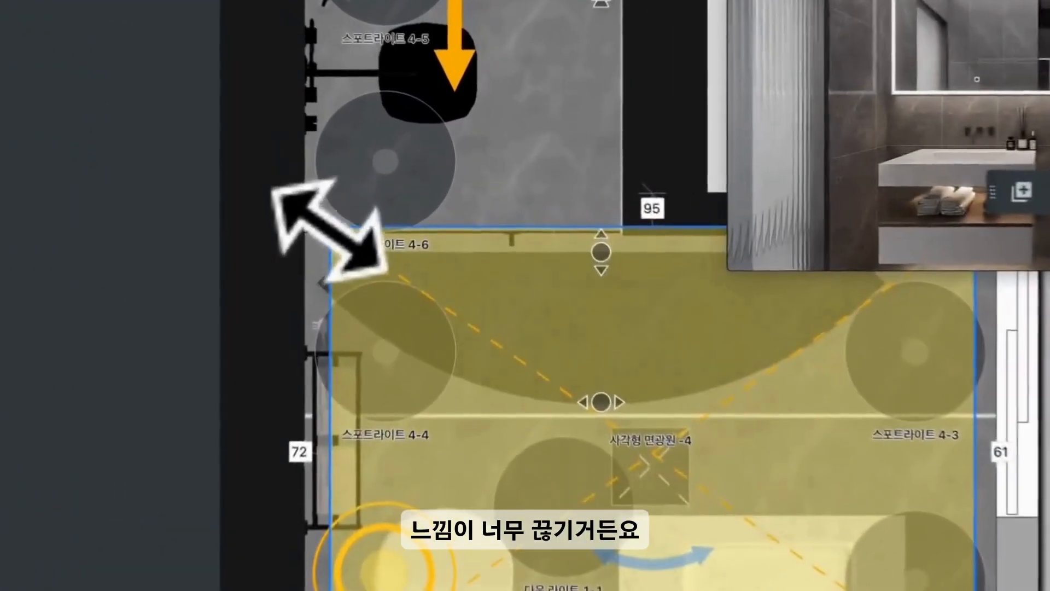
left_click_drag(410, 185, 413, 214)
left_click_drag(334, 298, 335, 331)
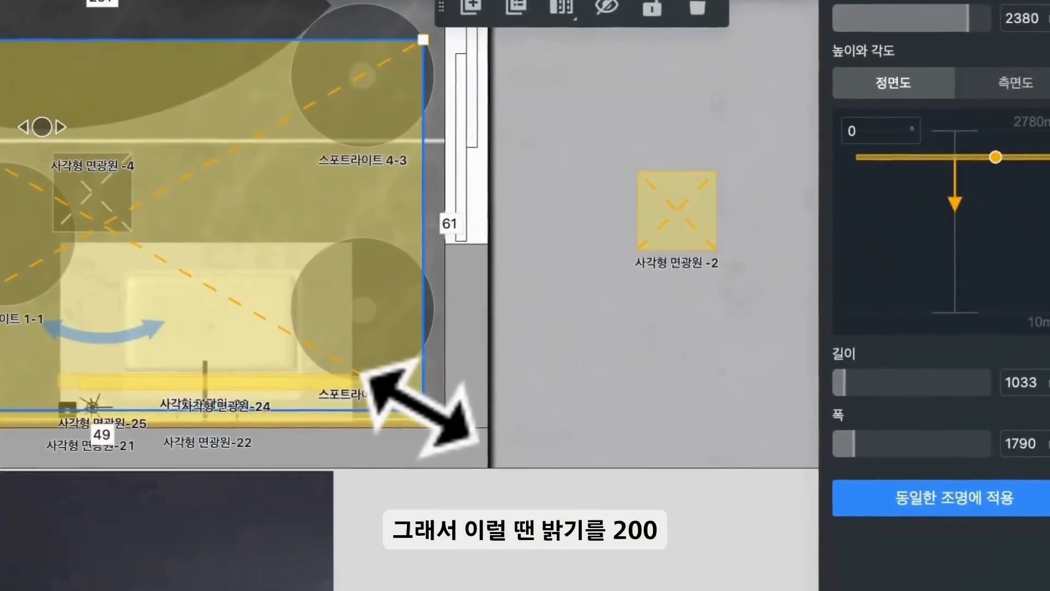
left_click_drag(437, 416, 377, 375)
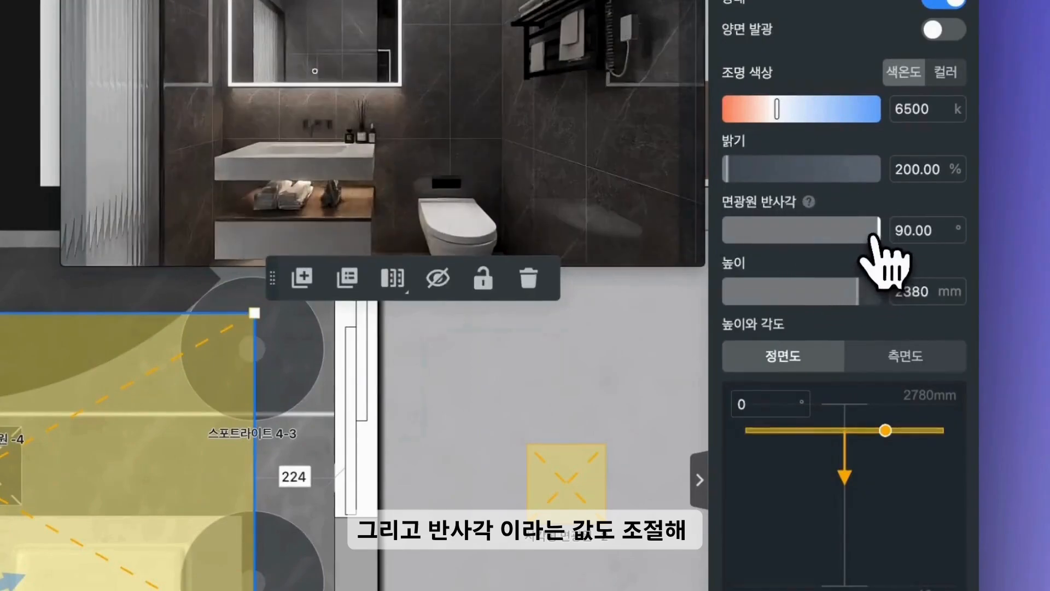
Set the large area light's reflection angle (면광원 반사각) to 84°, adjust its corner and switch the light off
mouse_move(875, 232)
left_mouse_down()
mouse_move(883, 229)
mouse_move(874, 236)
left_mouse_up()
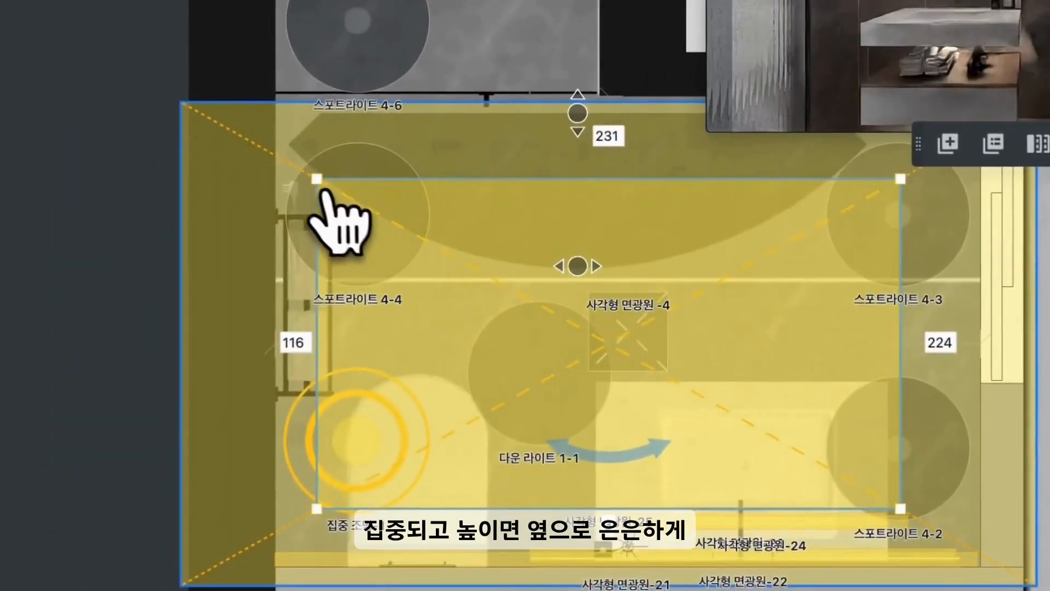
left_click_drag(316, 179, 387, 176)
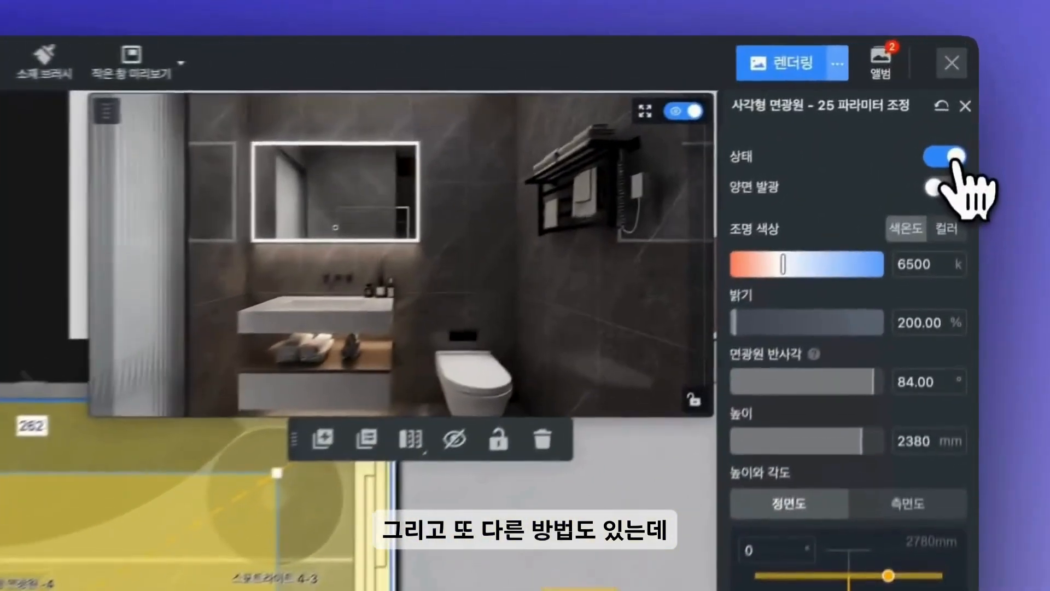
left_click(964, 90)
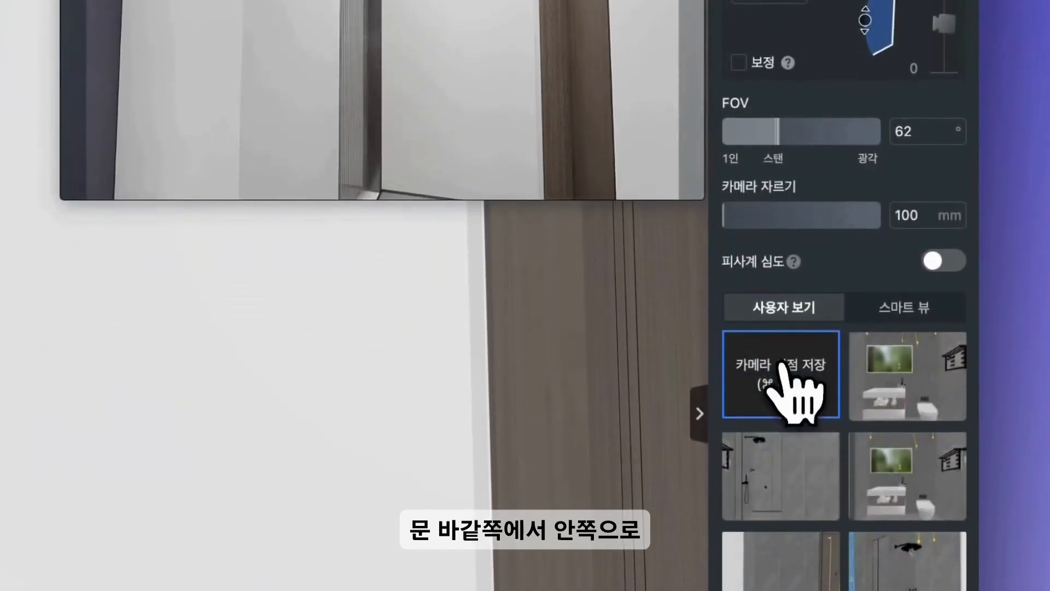
Save a camera view outside the bathroom door, lock the preview on the vanity and toilet view, and return to the door view
left_click(780, 368)
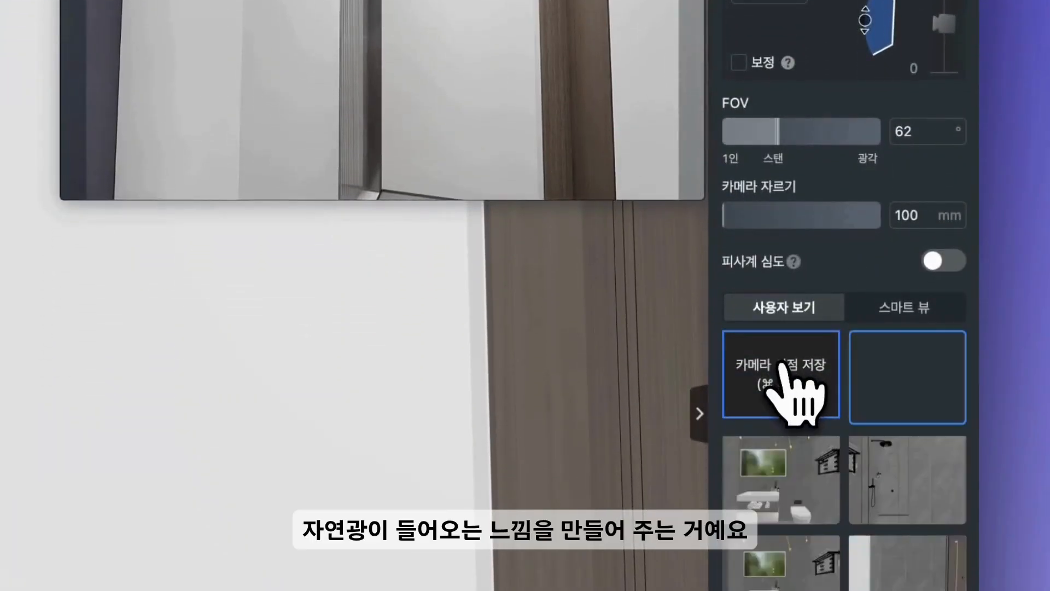
left_click(787, 477)
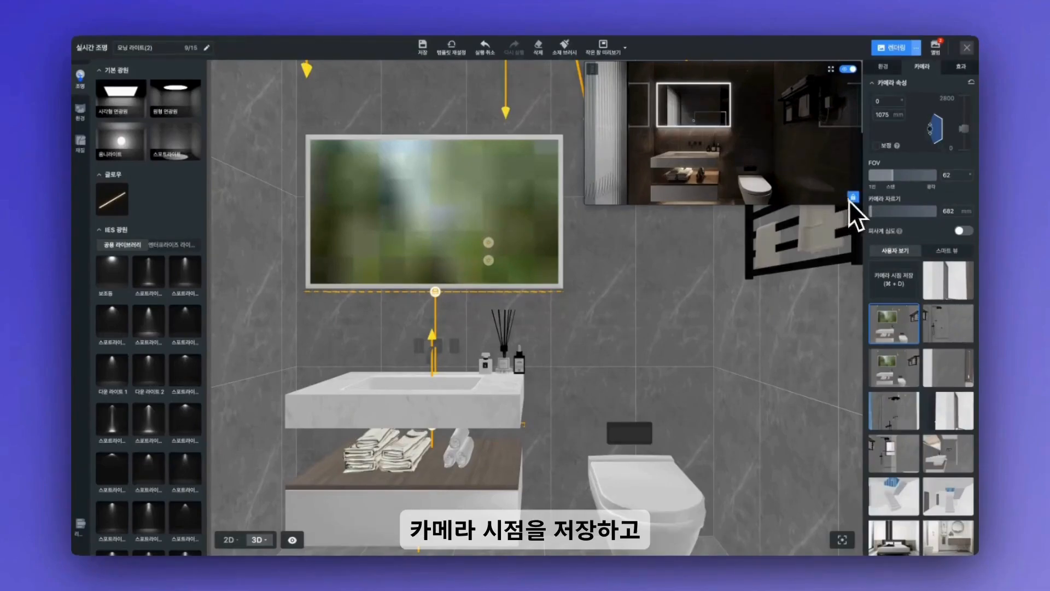
left_click(952, 293)
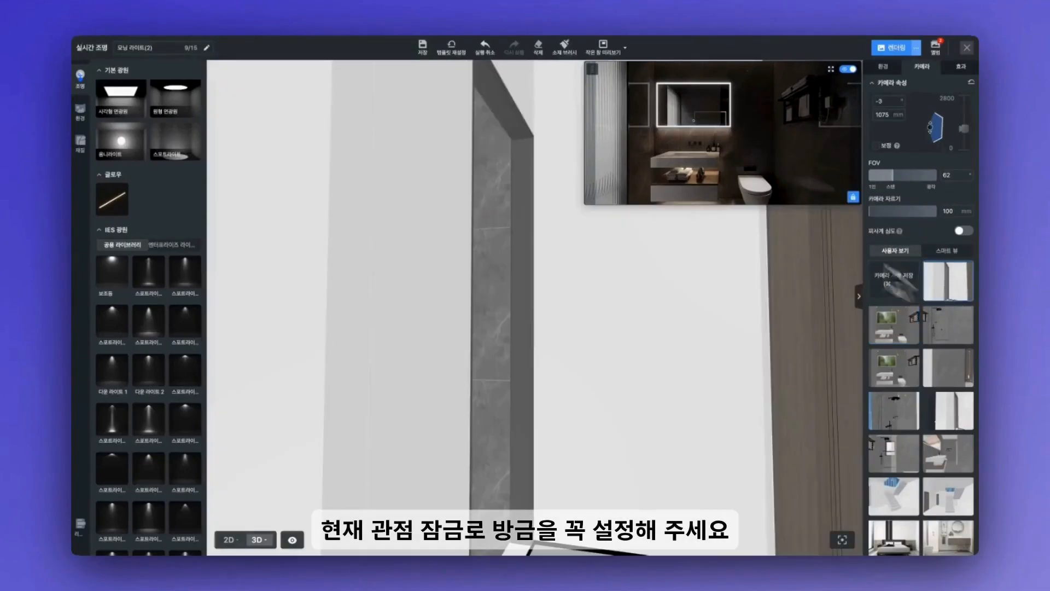
Add a rectangular area light outside the bathroom door, stand it upright at 90° facing inward and set its brightness to 350%
left_click_drag(670, 308, 468, 353)
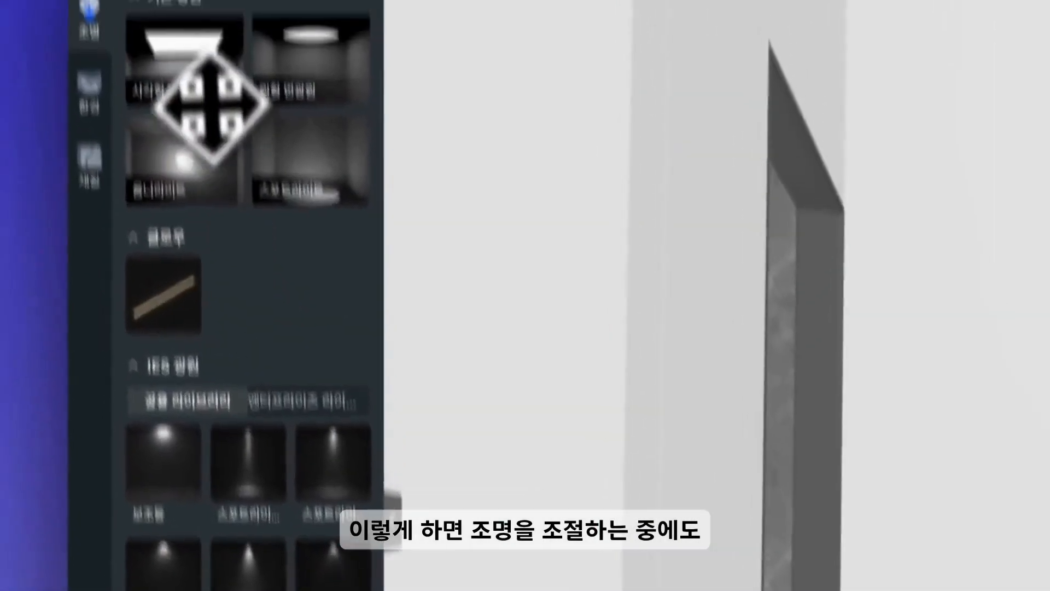
left_click(217, 67)
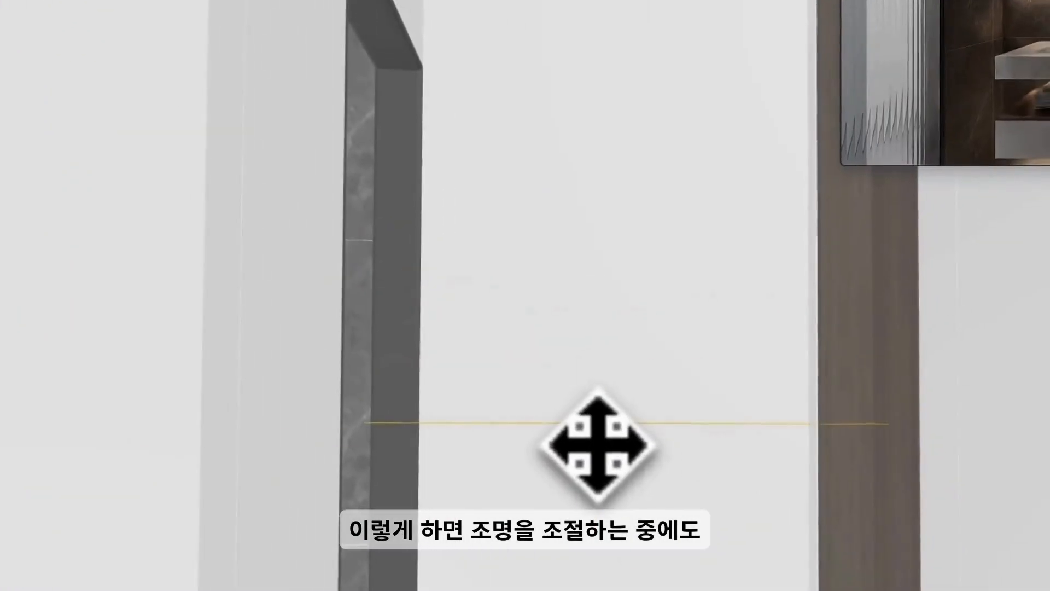
left_click(602, 445)
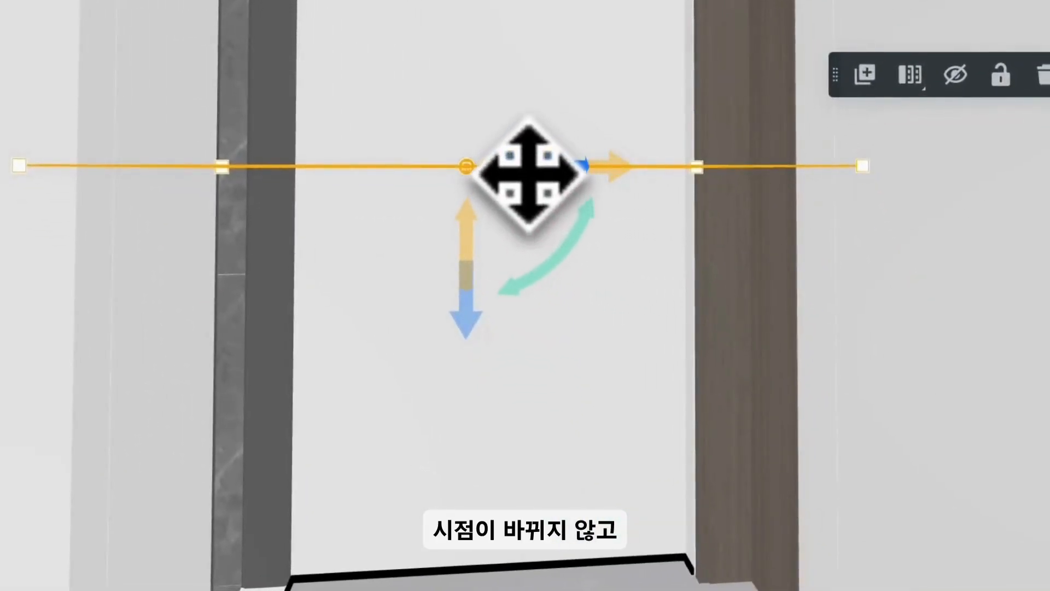
left_click_drag(579, 246, 395, 419)
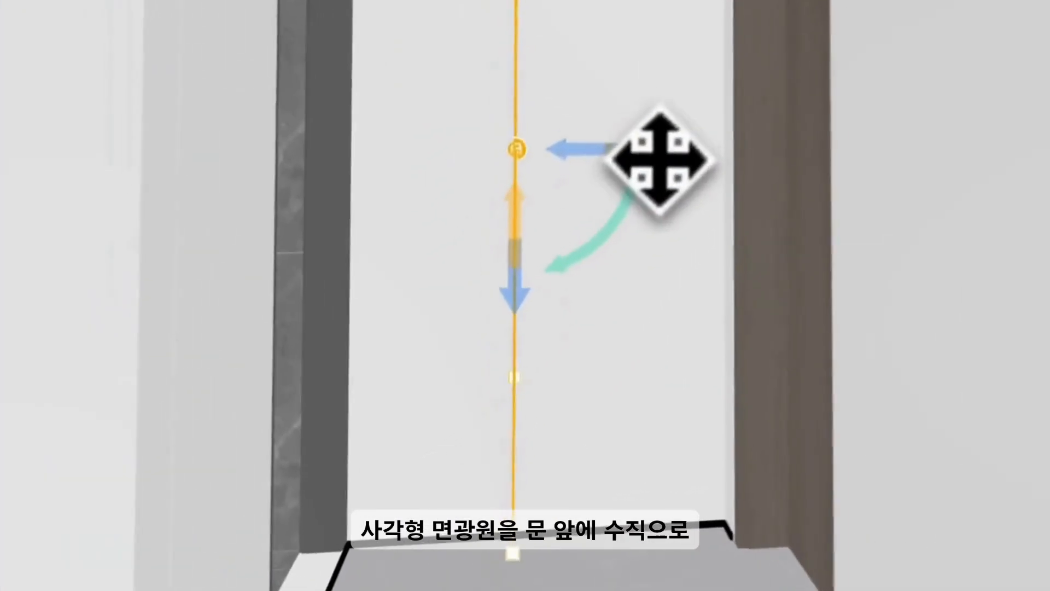
left_click_drag(524, 324, 481, 323)
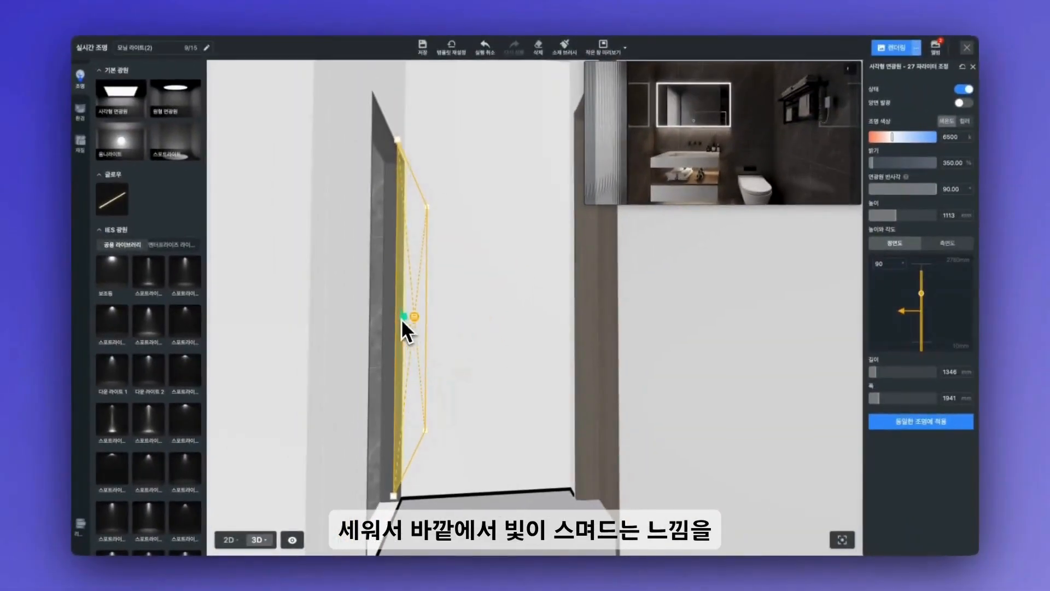
Fit the upright area light to the door opening in the plan and check its lower edge near the floor in 3D
left_click(393, 334)
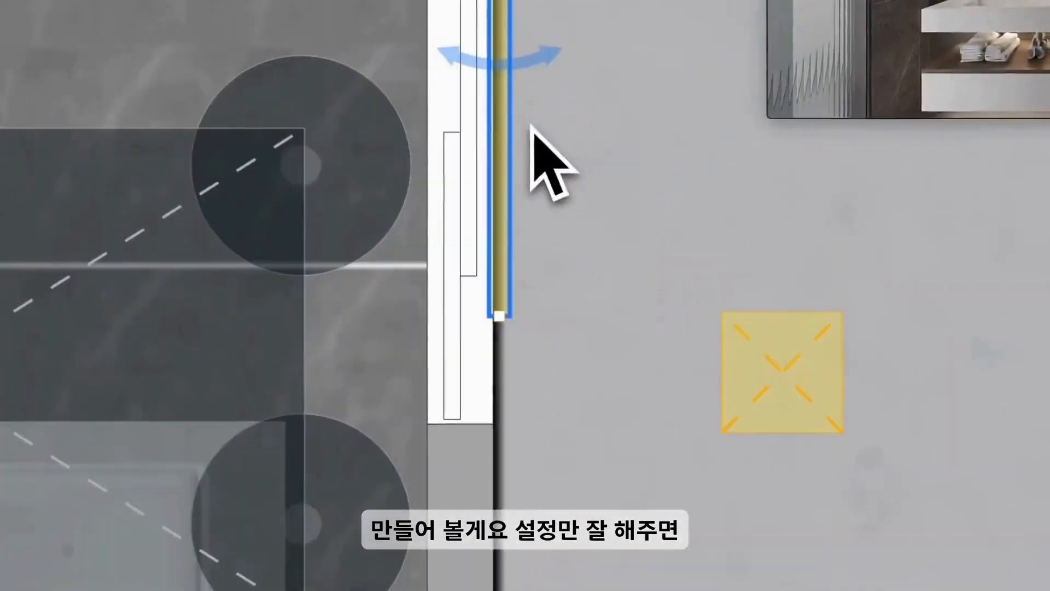
left_click_drag(505, 135, 544, 373)
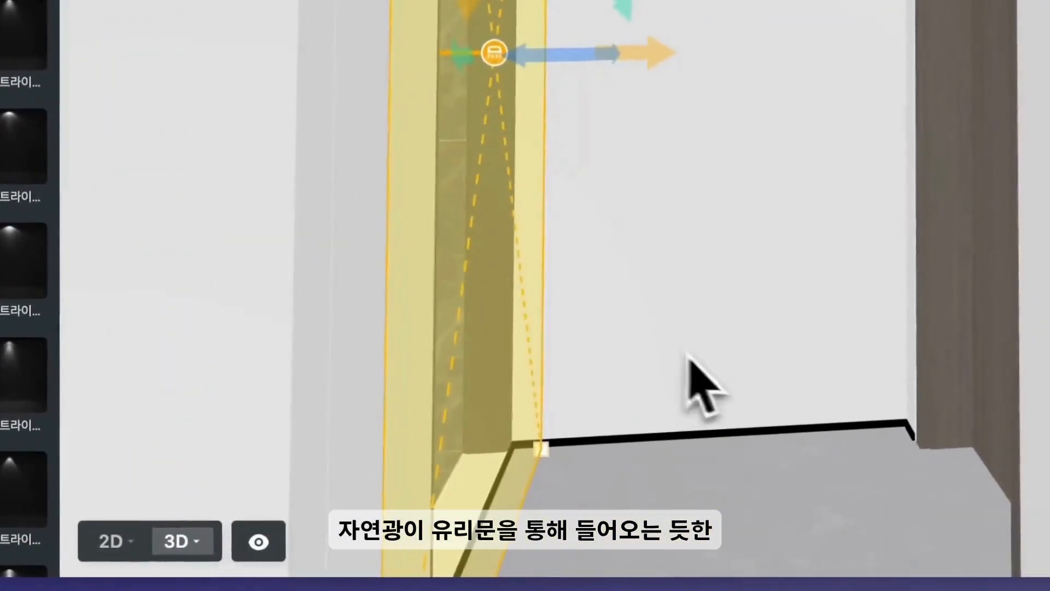
left_click_drag(696, 386, 500, 216)
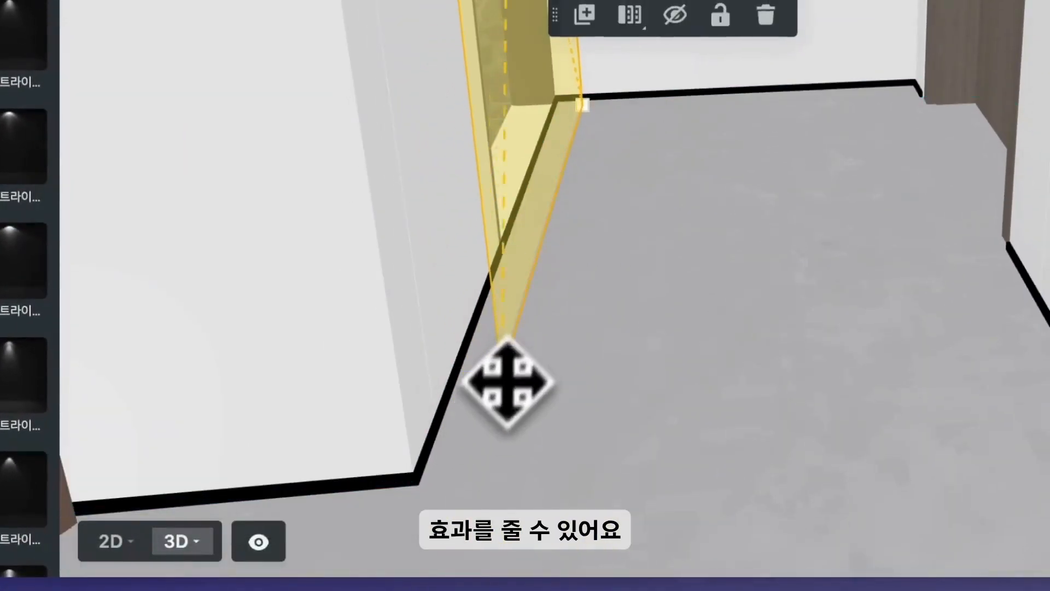